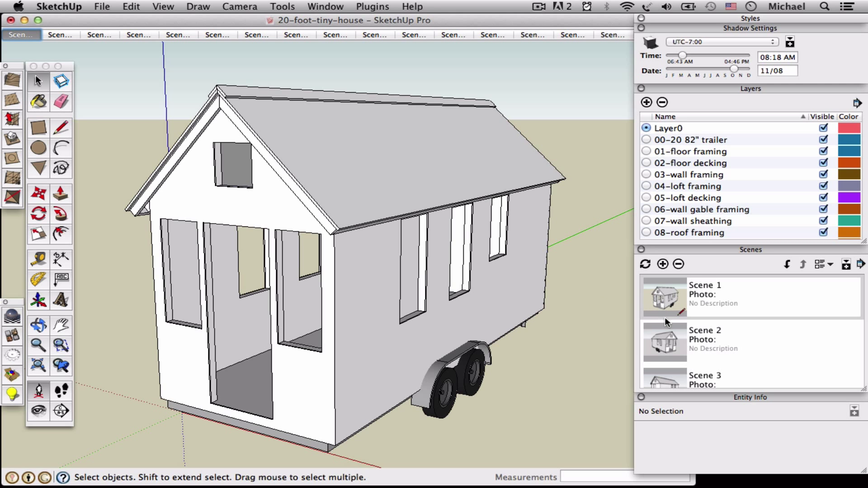
# - Jump to Scene 2's saved view facing the gable end with the door and window openings
pyautogui.click(681, 340)
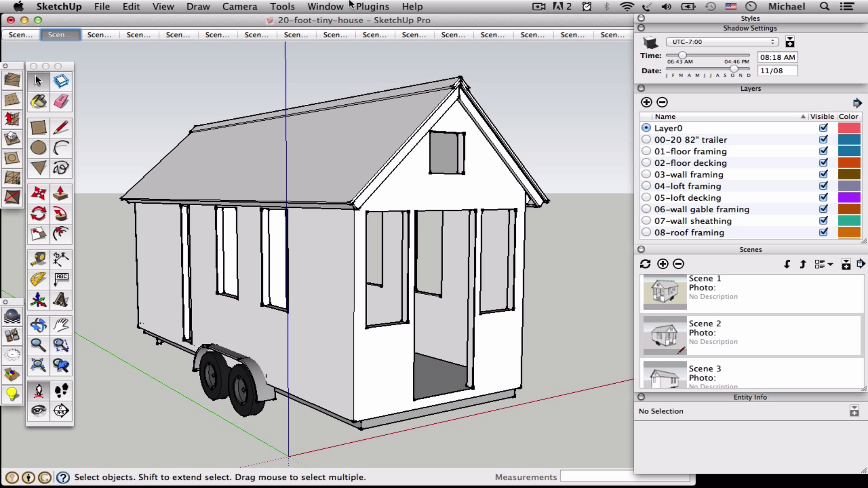
# - Glance at the Window menu, then go through Scene 5 to the Scene 6 top-down floor plan
pyautogui.click(329, 5)
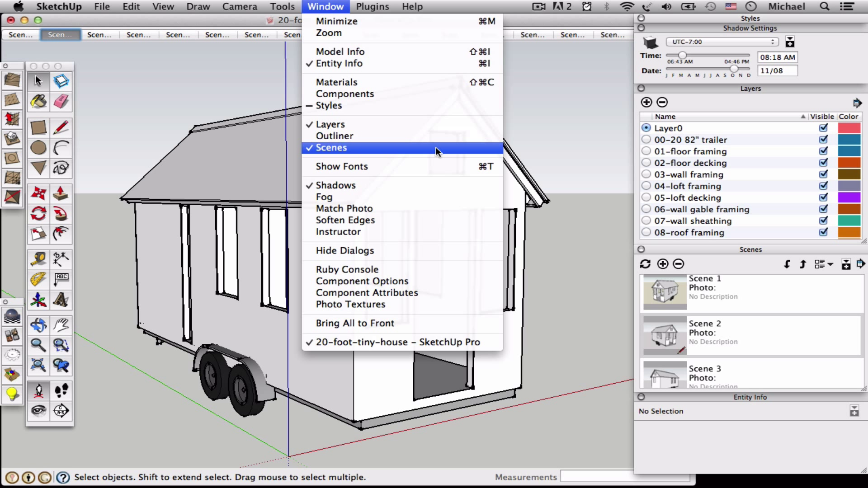
pyautogui.click(589, 285)
pyautogui.scroll(-5, 728, 352)
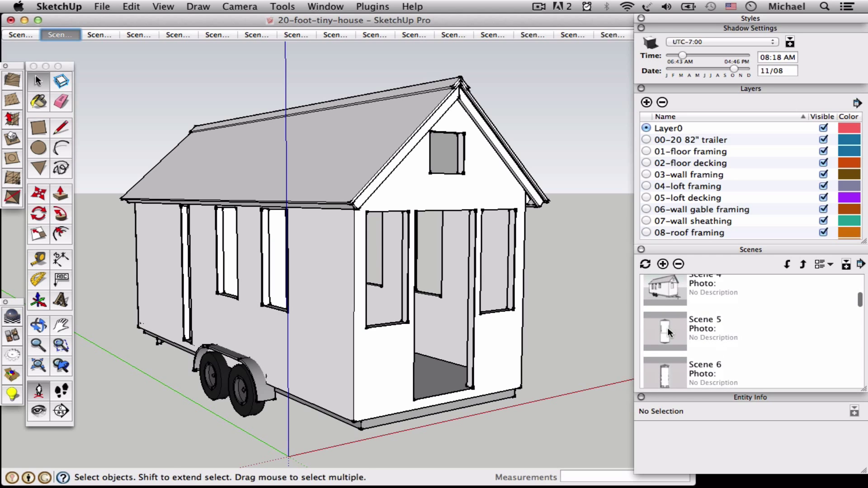
pyautogui.doubleClick(668, 332)
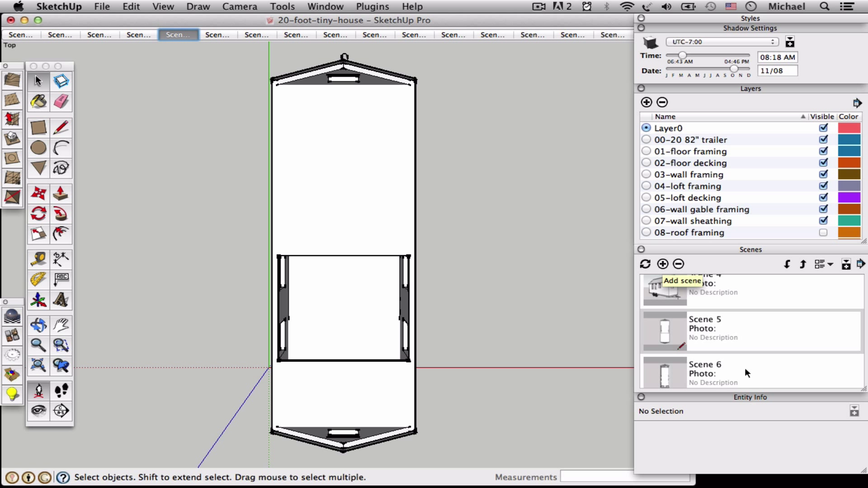
pyautogui.doubleClick(663, 369)
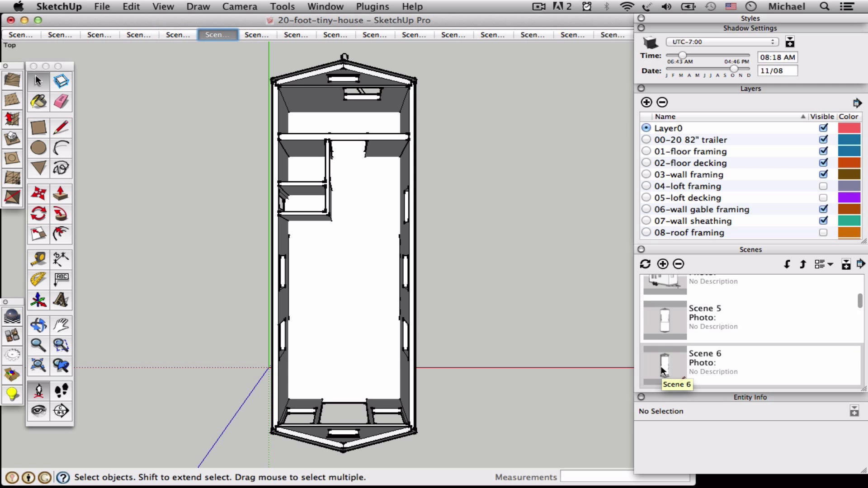
pyautogui.scroll(-2, 662, 369)
pyautogui.doubleClick(660, 368)
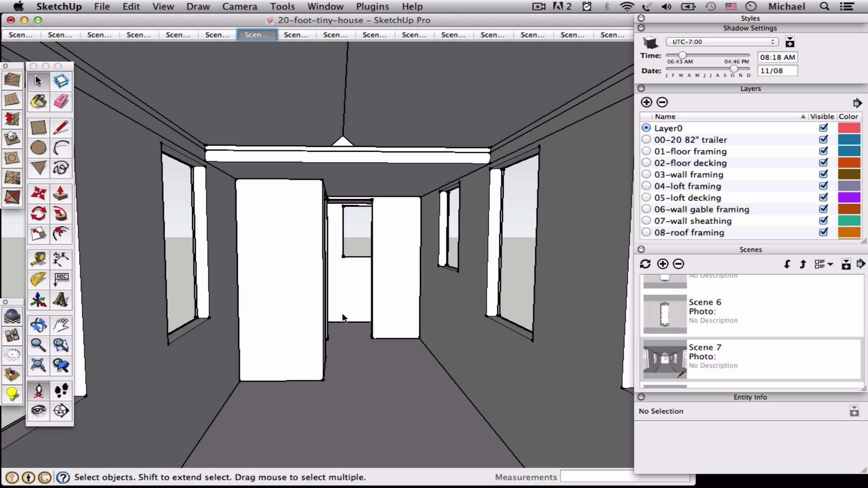
pyautogui.click(39, 327)
pyautogui.moveTo(369, 135)
pyautogui.mouseDown()
pyautogui.moveTo(370, 184)
pyautogui.moveTo(371, 83)
pyautogui.moveTo(358, 149)
pyautogui.mouseUp()
pyautogui.scroll(5, 348, 153)
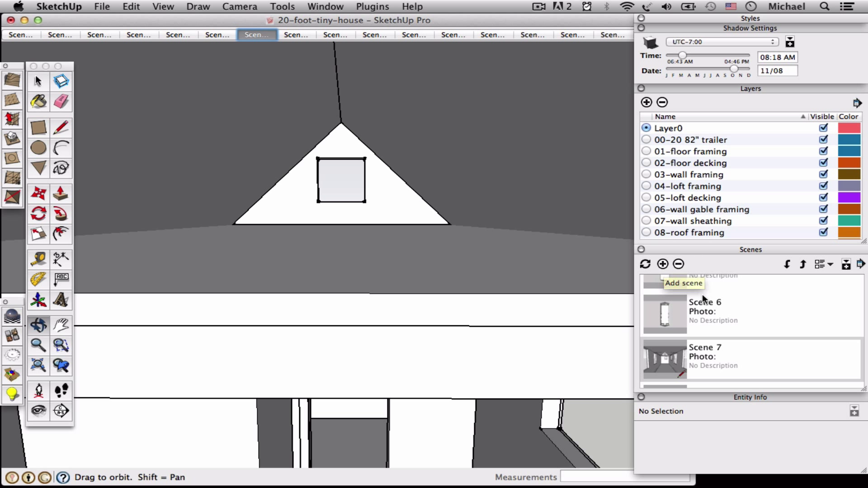
pyautogui.click(676, 357)
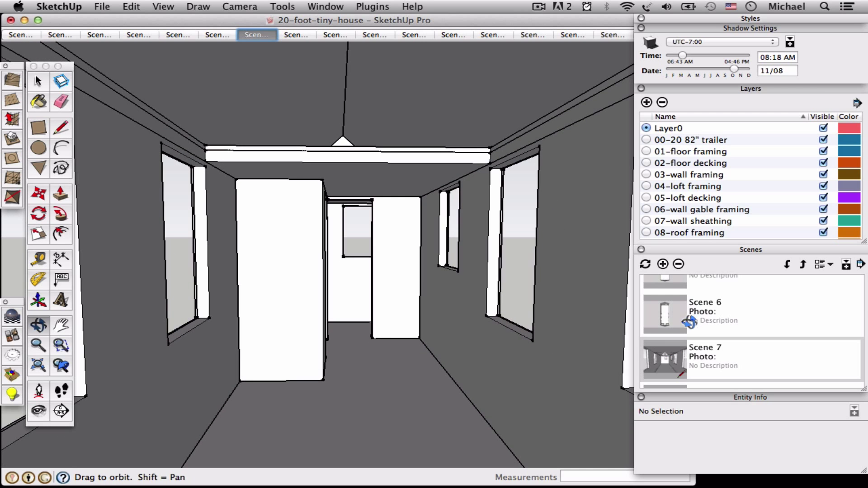
pyautogui.click(663, 311)
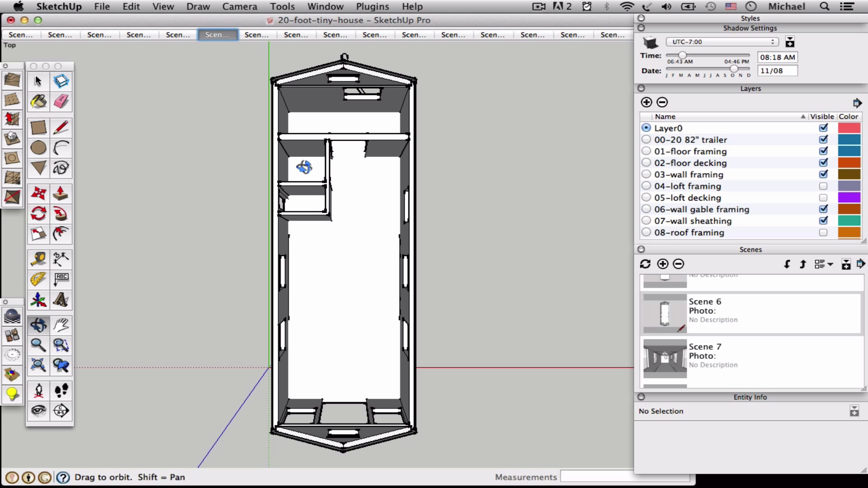
# - Zoom around the Scene 6 plan and orbit it into a tilted perspective
pyautogui.scroll(8, 307, 166)
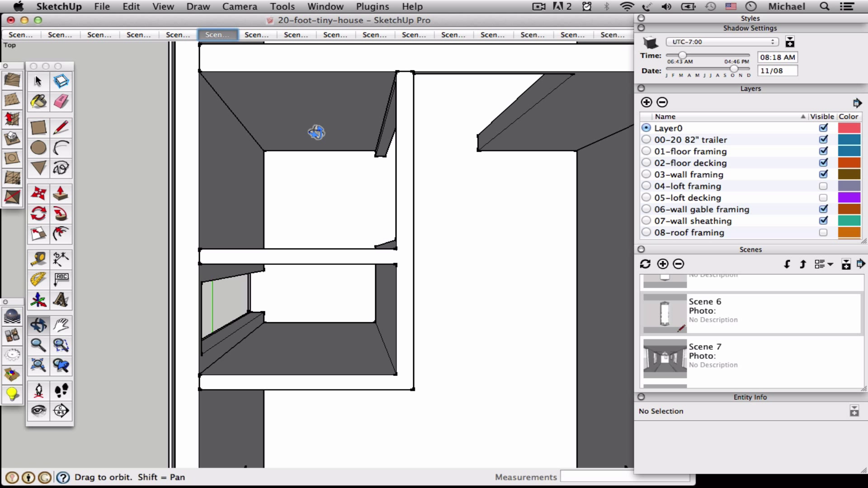
pyautogui.scroll(-5, 322, 143)
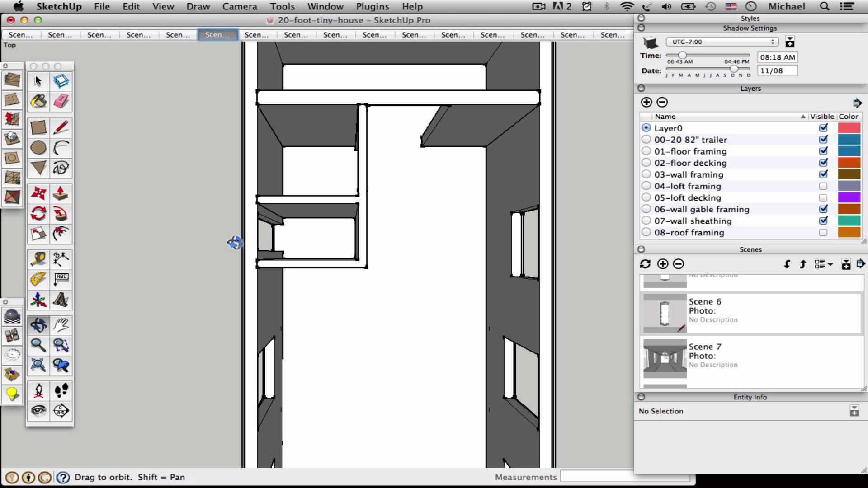
pyautogui.scroll(-3, 300, 217)
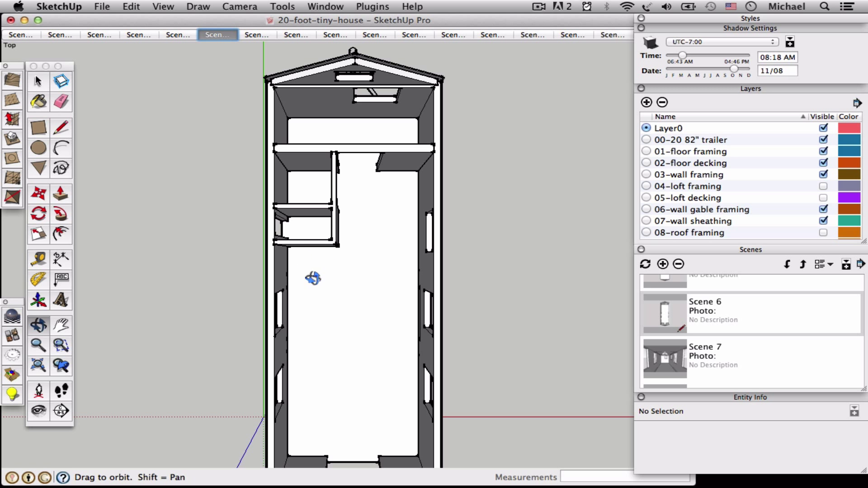
pyautogui.moveTo(324, 327); pyautogui.dragTo(236, 227)
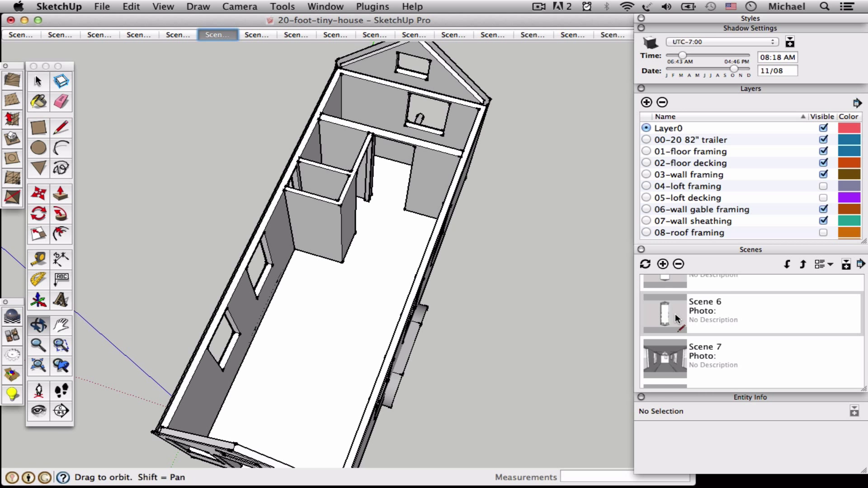
pyautogui.scroll(1, 676, 316)
# - Apply Scene 5 with loft layers shown, orbit over the interior walls, then restore its top view
pyautogui.doubleClick(668, 287)
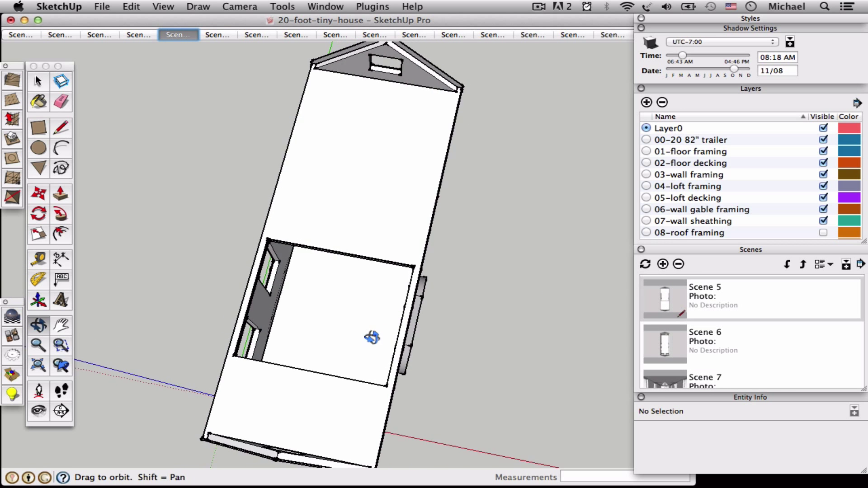
pyautogui.moveTo(278, 260); pyautogui.dragTo(145, 122)
pyautogui.scroll(5, 323, 229)
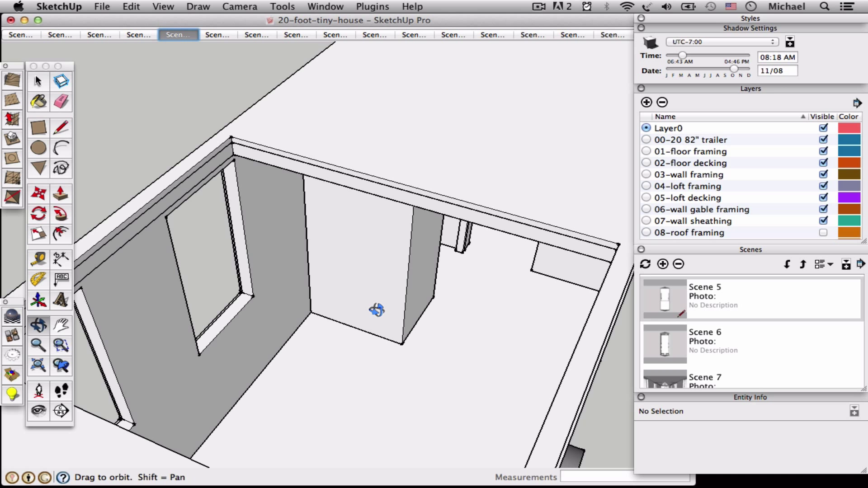
pyautogui.doubleClick(677, 309)
# - Step through the build scenes from Scene 11's bare trailer up to the loft decking
pyautogui.scroll(-3, 685, 352)
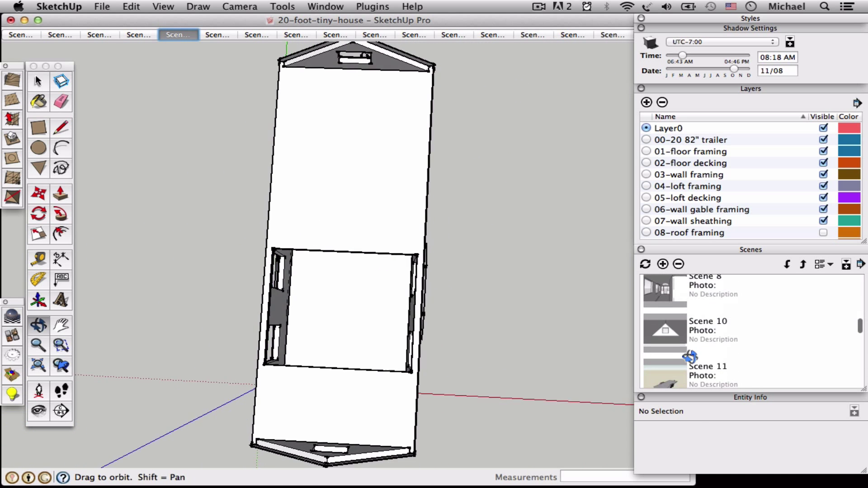
pyautogui.scroll(-3, 686, 351)
pyautogui.doubleClick(661, 309)
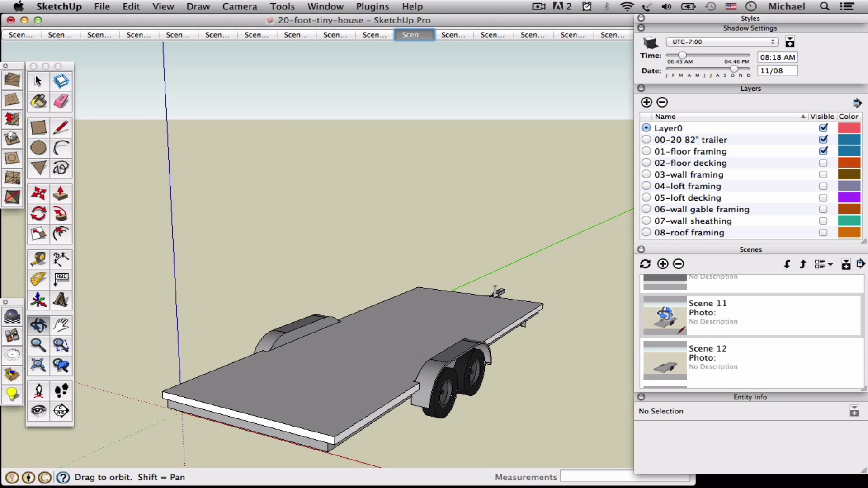
pyautogui.scroll(-1, 683, 313)
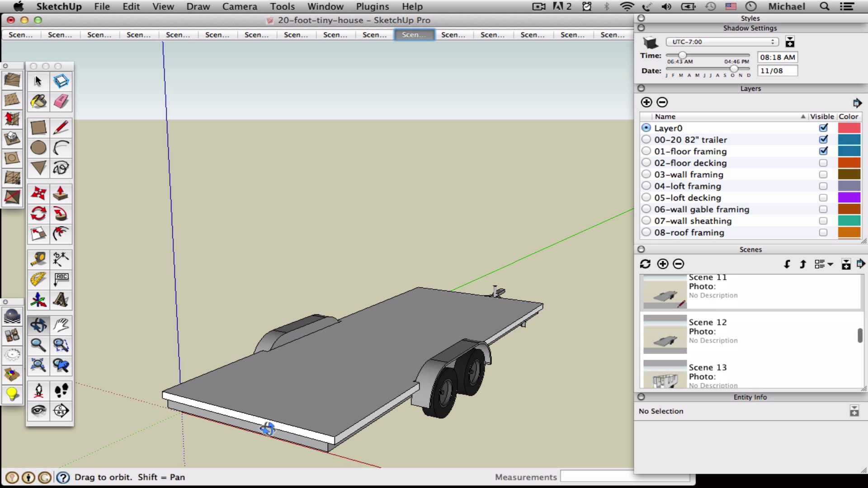
pyautogui.doubleClick(672, 339)
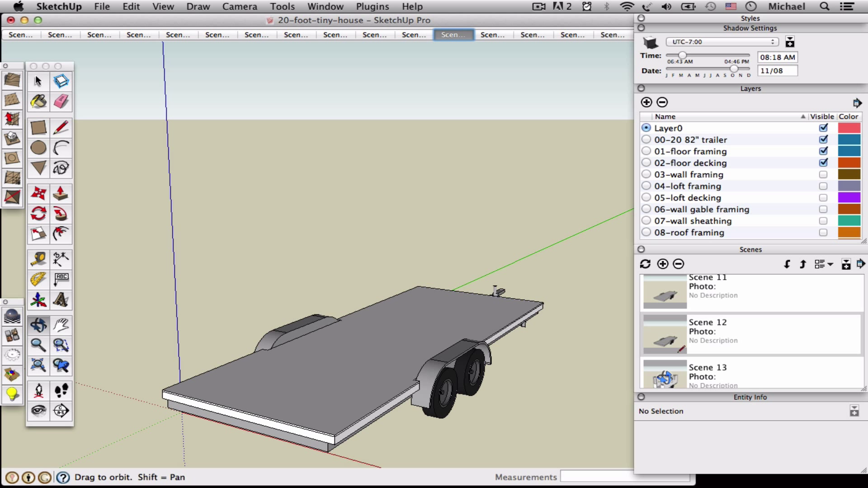
pyautogui.doubleClick(665, 377)
pyautogui.scroll(-3, 665, 366)
pyautogui.doubleClick(665, 364)
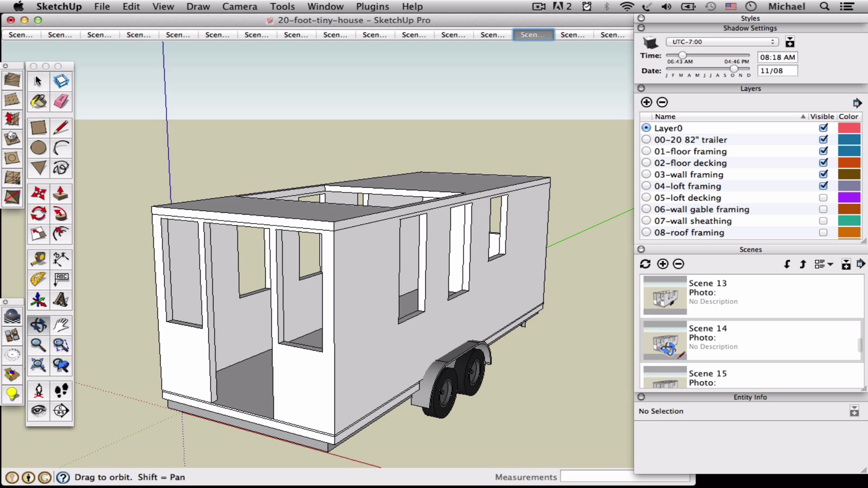
pyautogui.scroll(-2, 665, 353)
pyautogui.doubleClick(666, 349)
# - Continue through gable framing, wall sheathing, roof framing and Scenes 19–20 to the Scene 21 interior
pyautogui.scroll(-2, 666, 348)
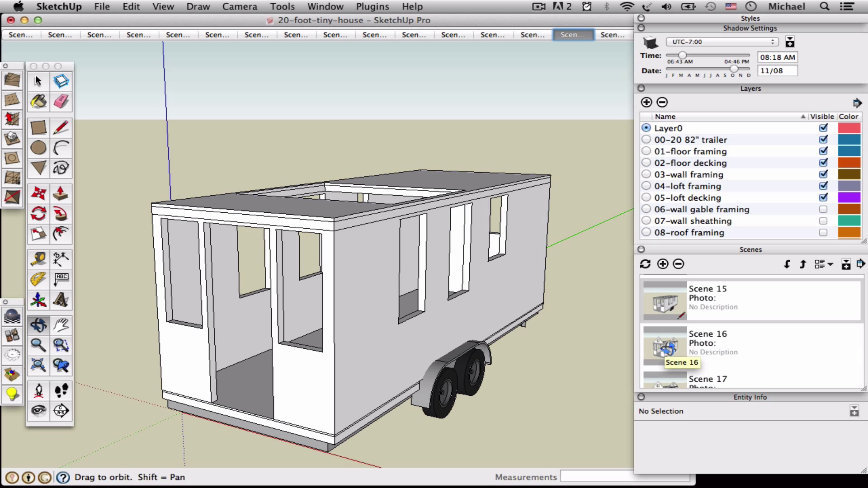
pyautogui.doubleClick(666, 349)
pyautogui.scroll(-2, 666, 349)
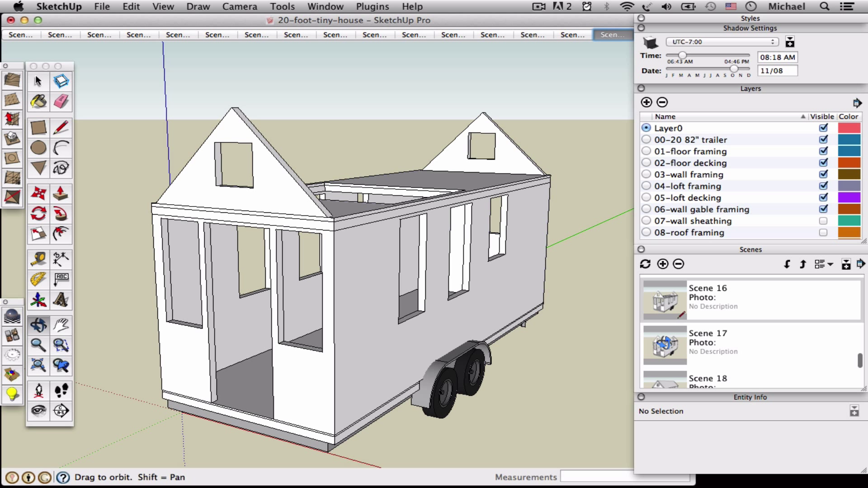
pyautogui.doubleClick(663, 346)
pyautogui.scroll(-2, 663, 346)
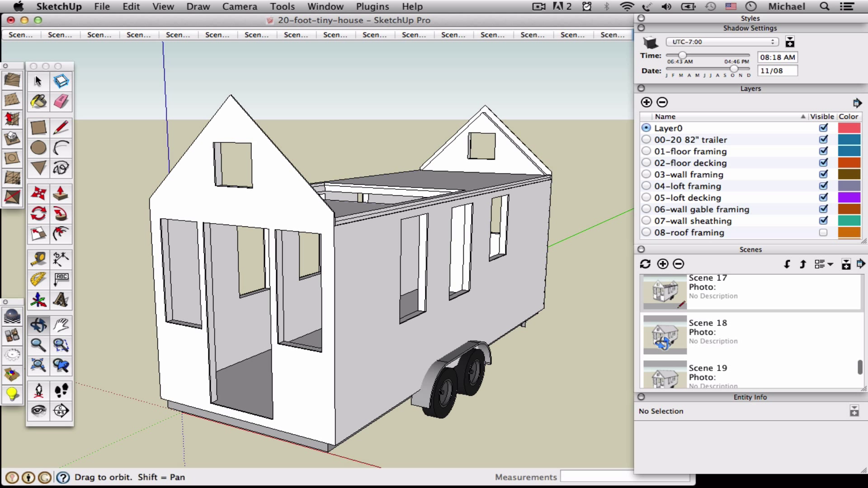
pyautogui.doubleClick(663, 336)
pyautogui.scroll(-2, 662, 336)
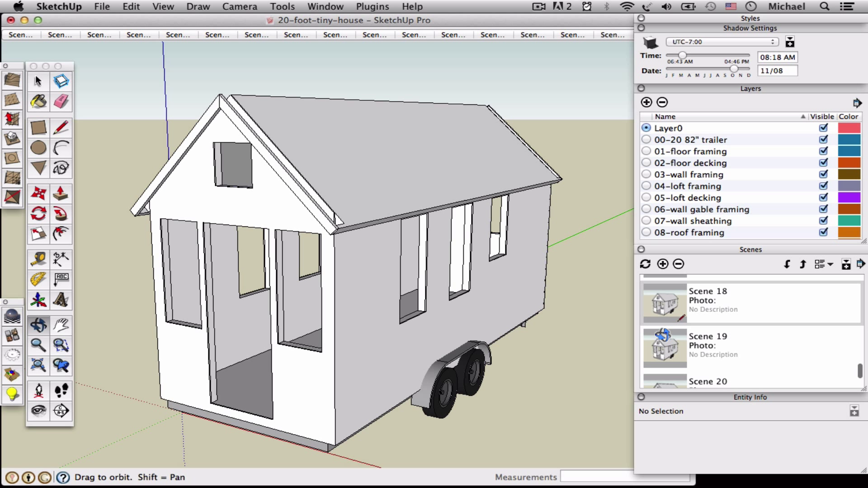
pyautogui.doubleClick(662, 336)
pyautogui.scroll(-2, 664, 353)
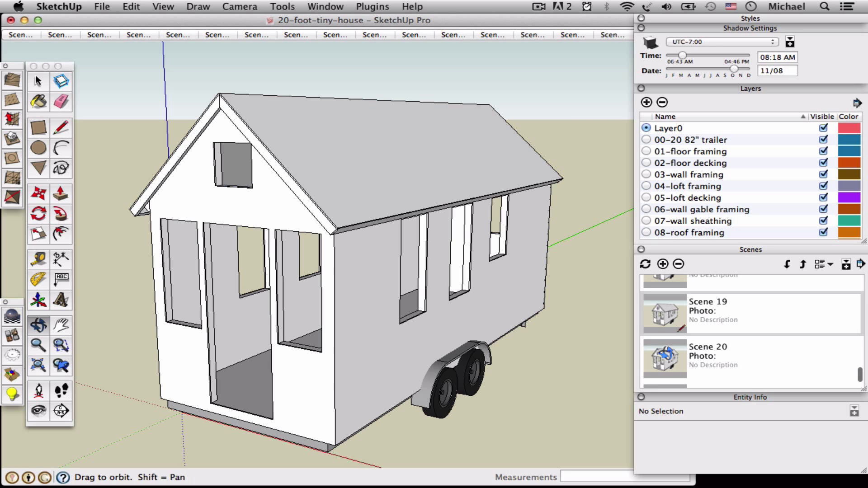
pyautogui.doubleClick(662, 349)
pyautogui.scroll(-2, 662, 348)
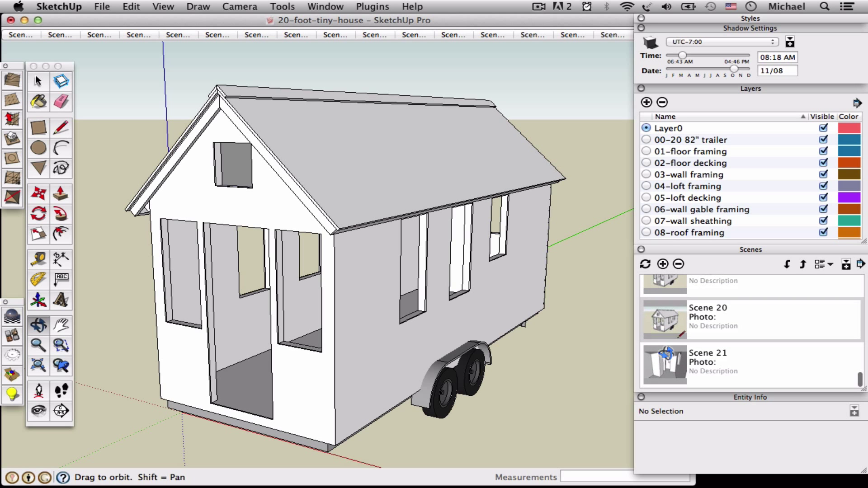
pyautogui.doubleClick(664, 364)
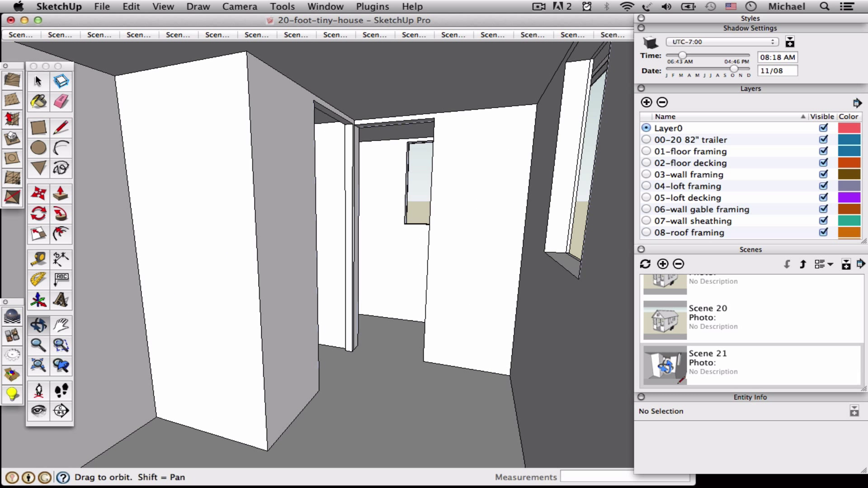
# - Switch between Scene 5 and Scene 2, then settle on Scene 6 with loft and roof layers hidden
pyautogui.scroll(15, 661, 362)
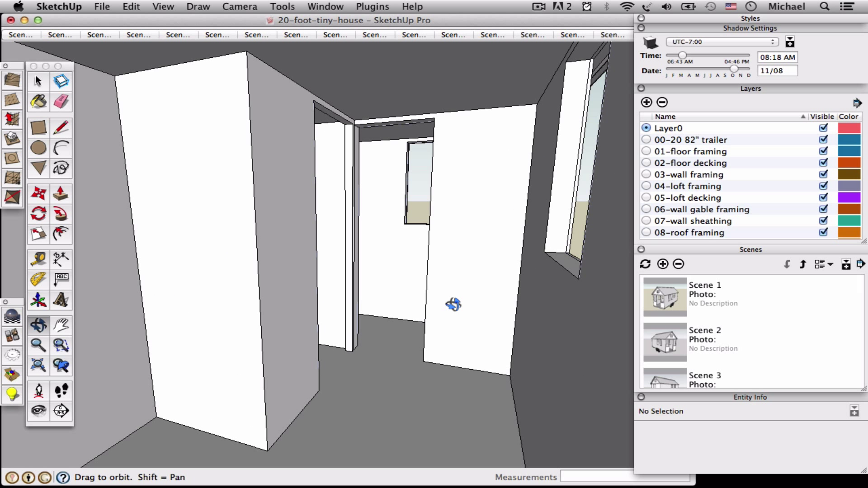
pyautogui.scroll(-5, 733, 346)
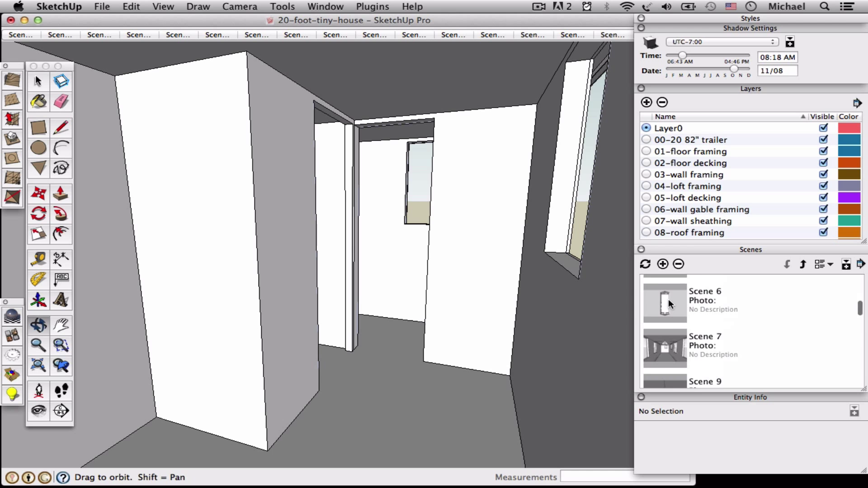
pyautogui.scroll(3, 666, 300)
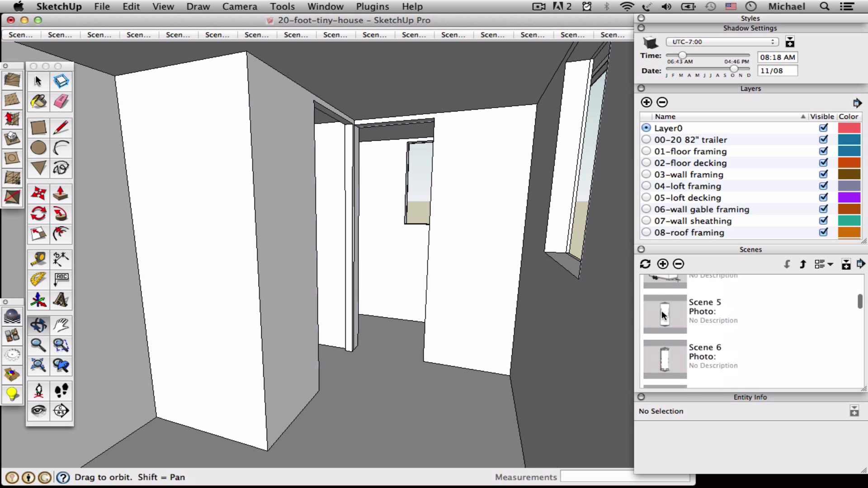
pyautogui.click(663, 312)
pyautogui.scroll(3, 652, 336)
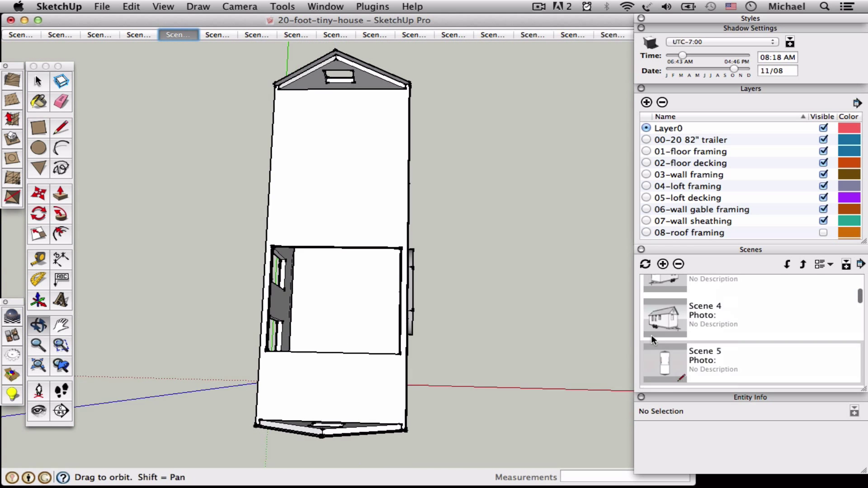
pyautogui.scroll(1, 666, 334)
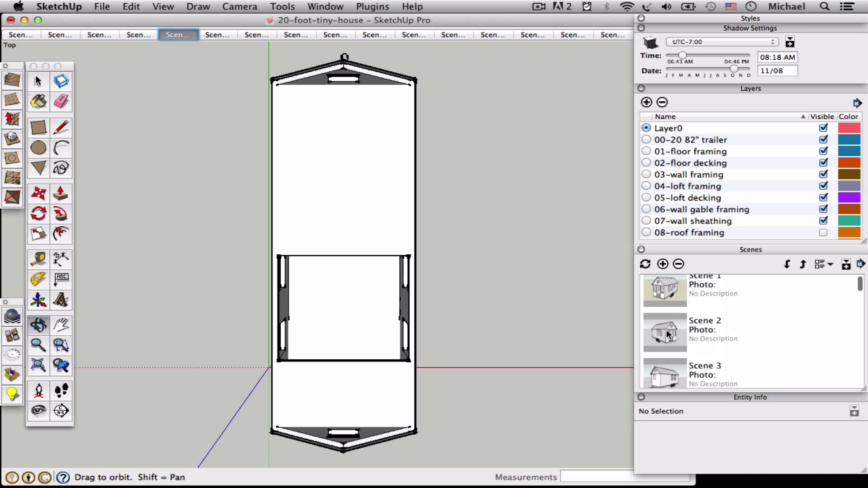
pyautogui.click(668, 335)
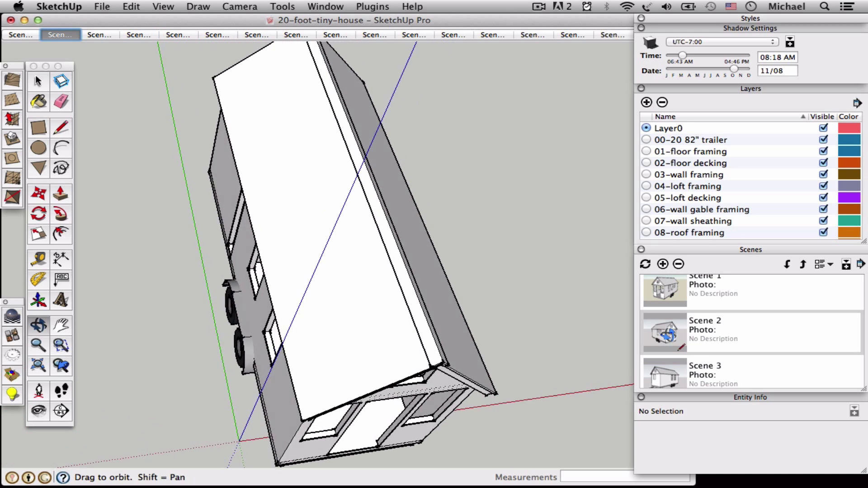
pyautogui.scroll(-4, 686, 350)
pyautogui.click(657, 349)
pyautogui.scroll(-1, 672, 340)
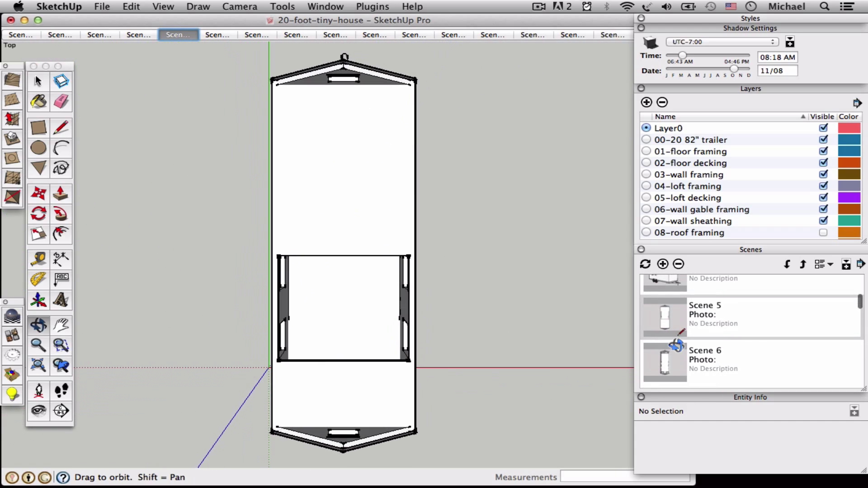
pyautogui.click(669, 368)
# - Orbit and zoom Scene 6 into a perspective of the open-topped house, briefly checking the Window menu
pyautogui.moveTo(388, 334); pyautogui.dragTo(536, 74)
pyautogui.moveTo(390, 355); pyautogui.dragTo(406, 308)
pyautogui.scroll(2, 373, 225)
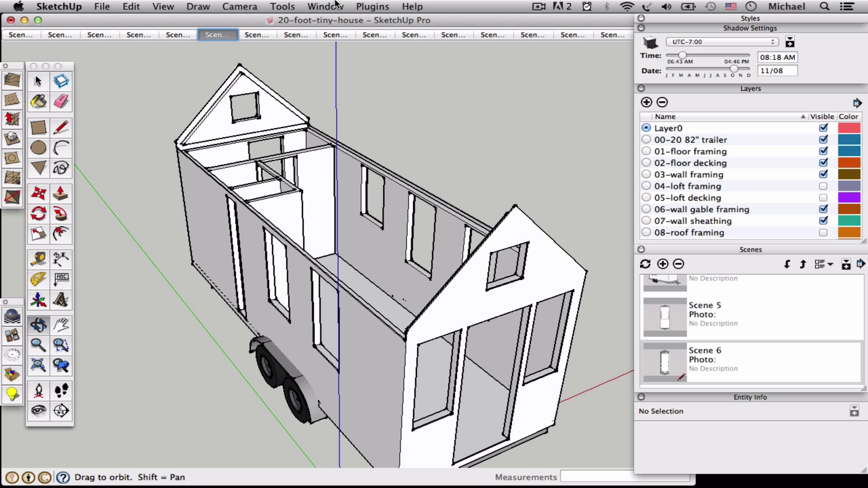
pyautogui.click(322, 5)
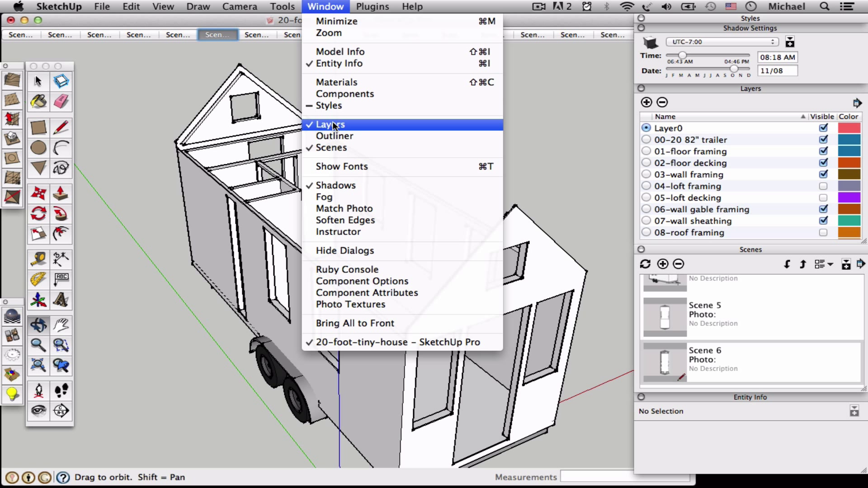
pyautogui.click(699, 109)
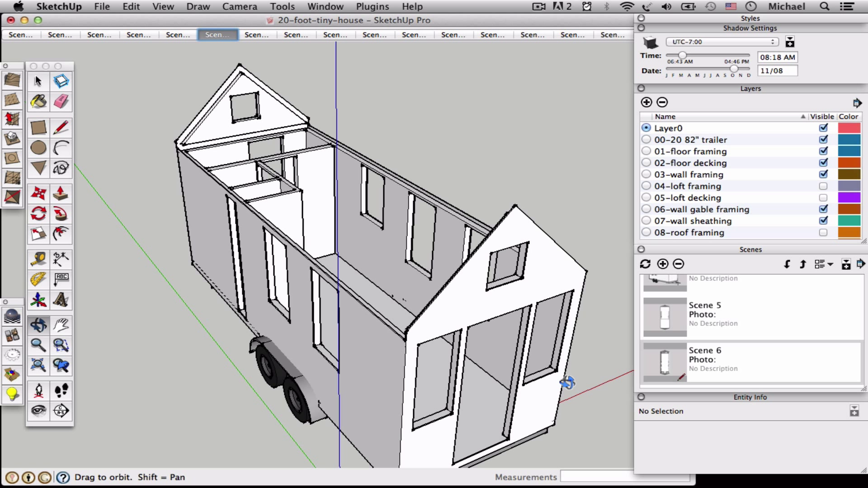
pyautogui.scroll(-3, 736, 170)
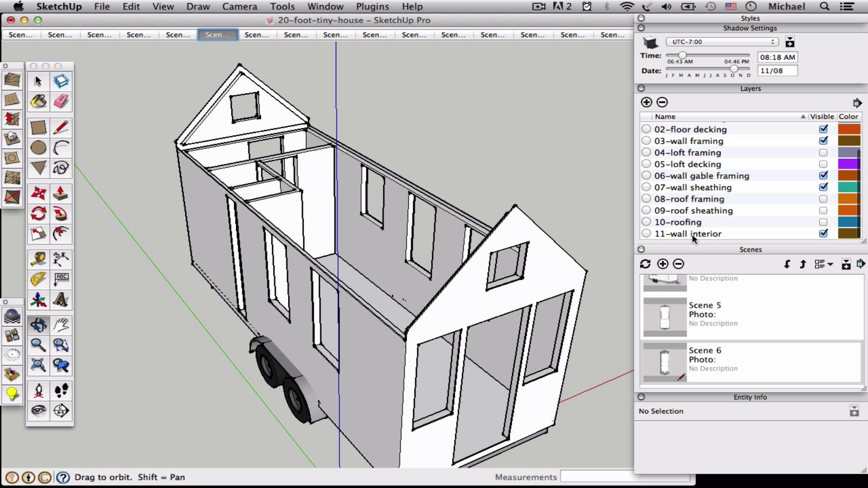
pyautogui.click(823, 234)
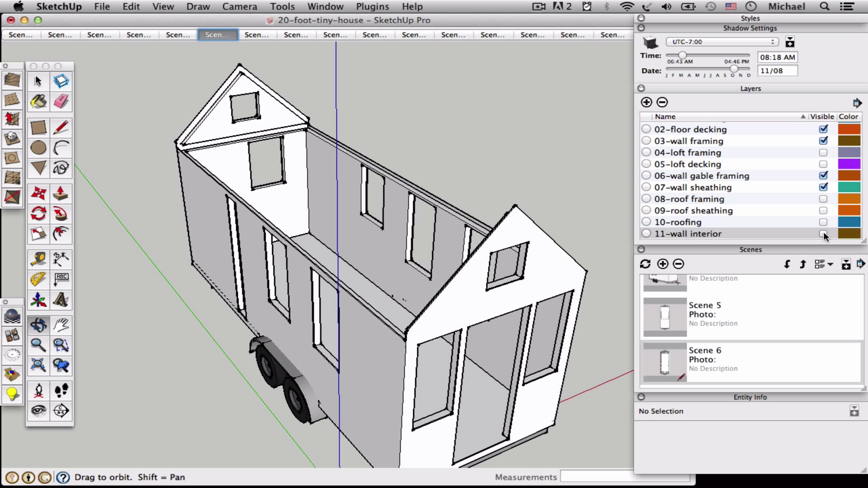
pyautogui.click(823, 234)
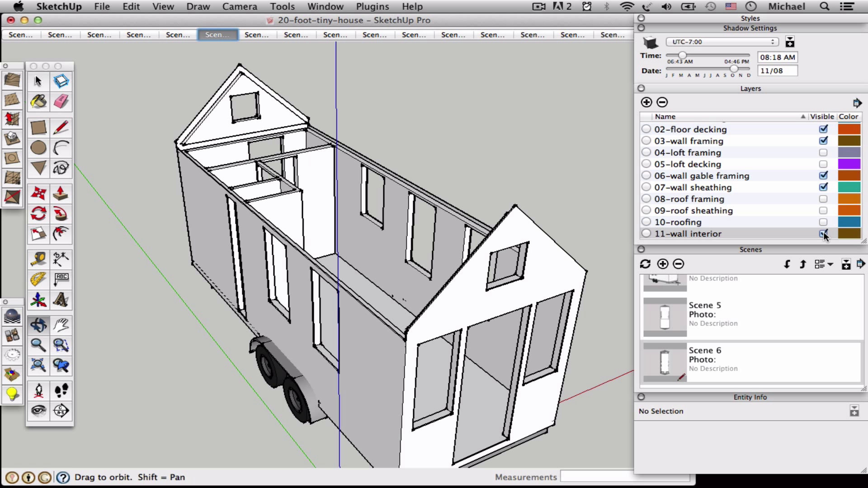
pyautogui.click(38, 83)
pyautogui.click(308, 182)
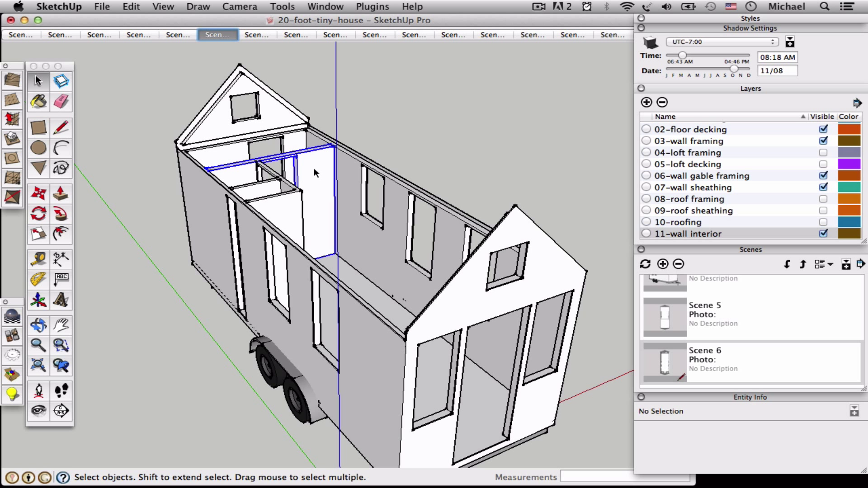
pyautogui.keyDown('shift'); pyautogui.click(273, 187); pyautogui.keyUp('shift')
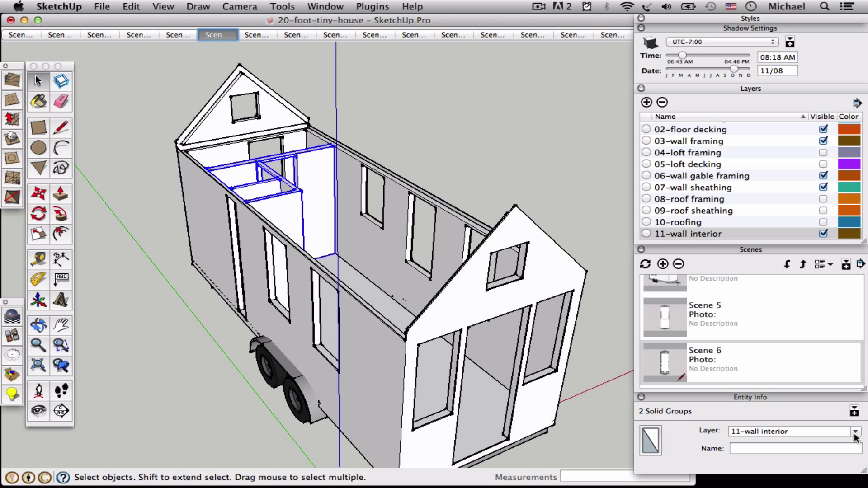
pyautogui.click(339, 6)
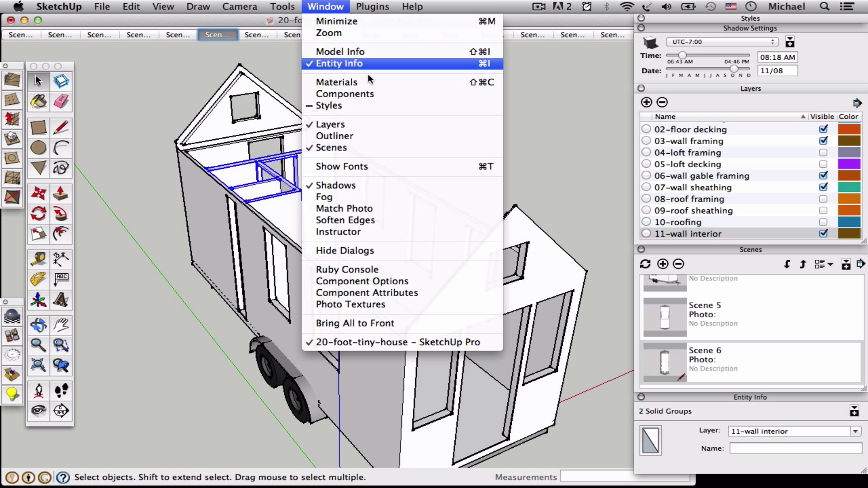
pyautogui.click(788, 335)
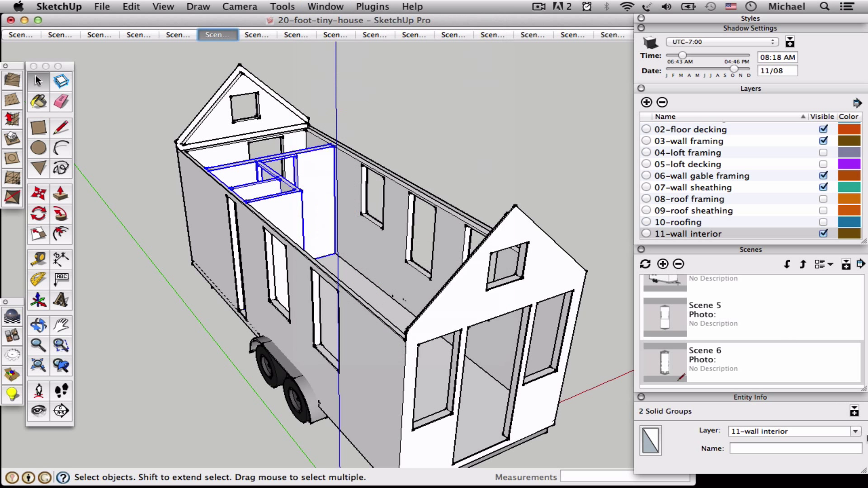
pyautogui.click(856, 433)
pyautogui.click(779, 409)
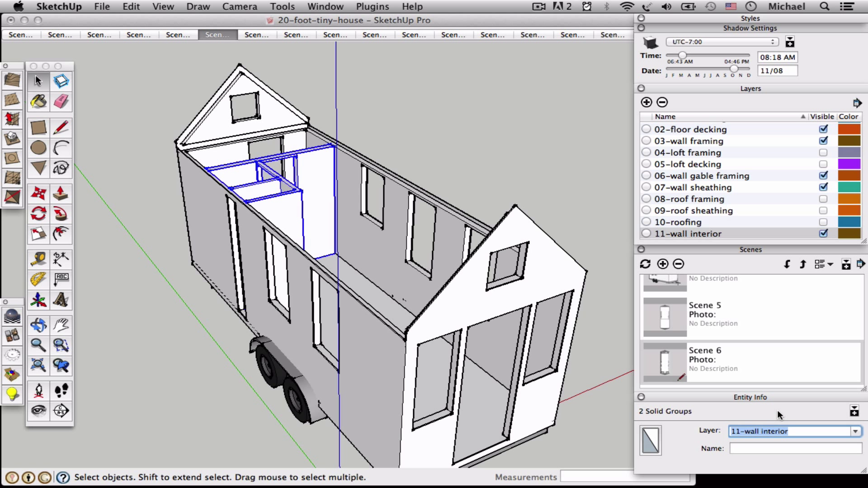
pyautogui.click(468, 155)
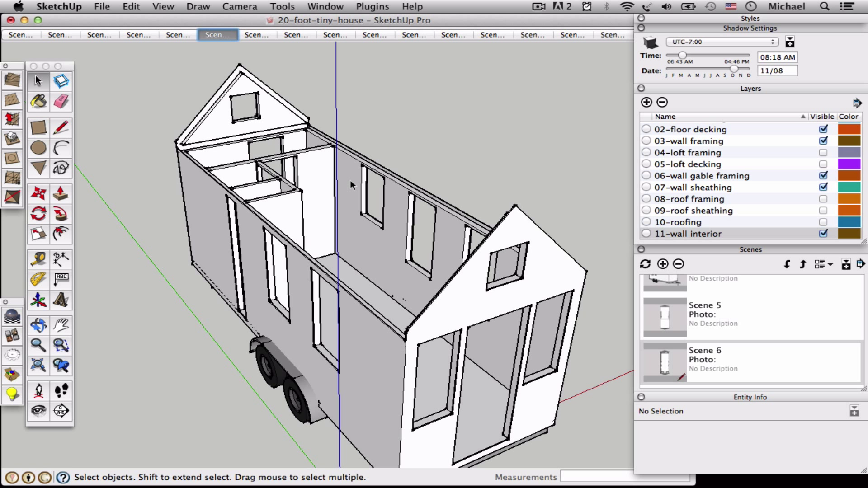
pyautogui.click(824, 234)
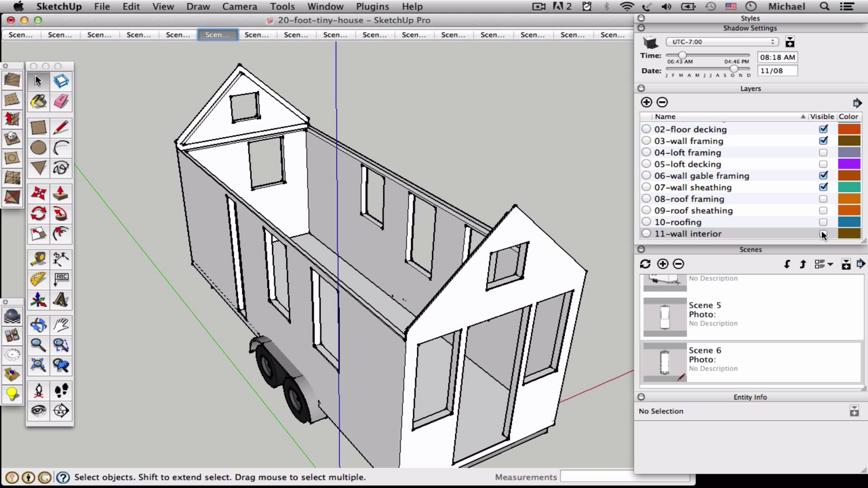
# - Hide the 07-wall sheathing and 06-wall gable framing layers
pyautogui.click(824, 187)
pyautogui.scroll(2, 823, 187)
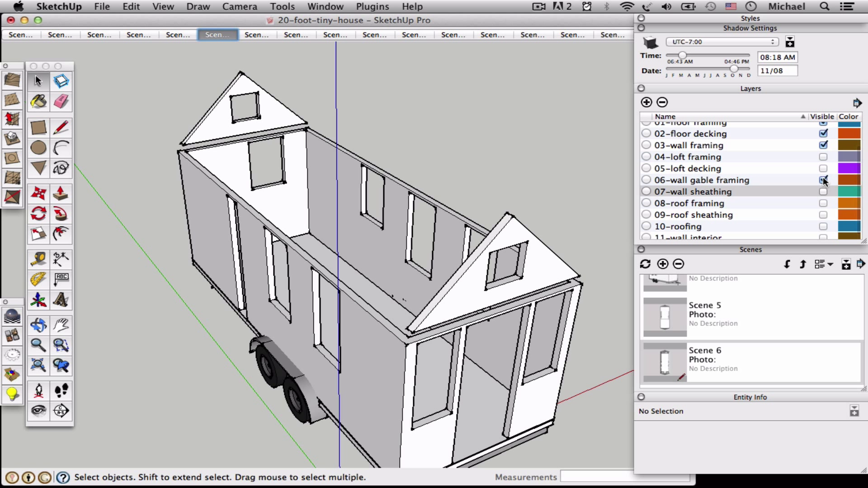
pyautogui.click(823, 180)
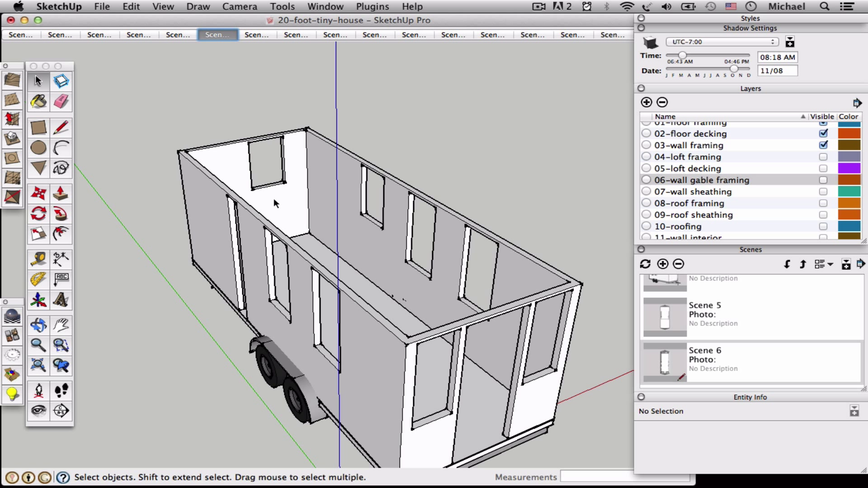
# - Orbit to a more top-down view and open the house shell group for editing
pyautogui.click(38, 325)
pyautogui.moveTo(288, 282); pyautogui.dragTo(258, 258)
pyautogui.click(38, 81)
pyautogui.doubleClick(246, 186)
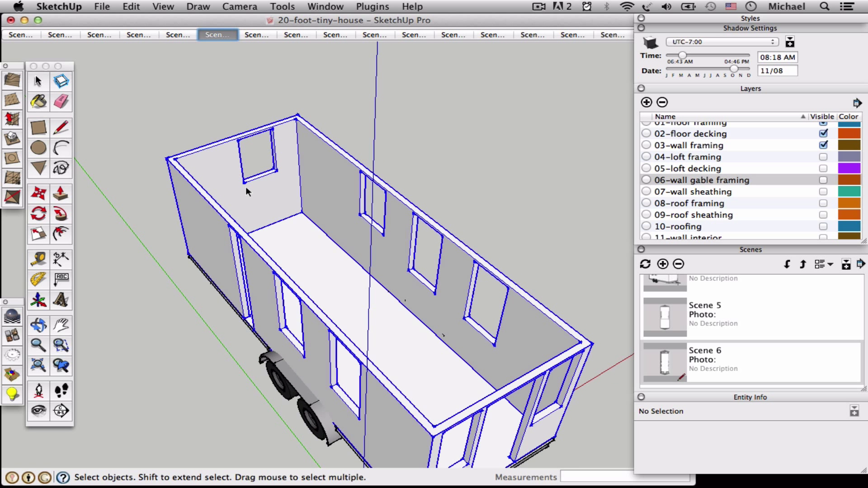
pyautogui.click(60, 194)
# - Push the far and front end wall faces of the shell in 1'
pyautogui.moveTo(297, 201); pyautogui.dragTo(279, 216)
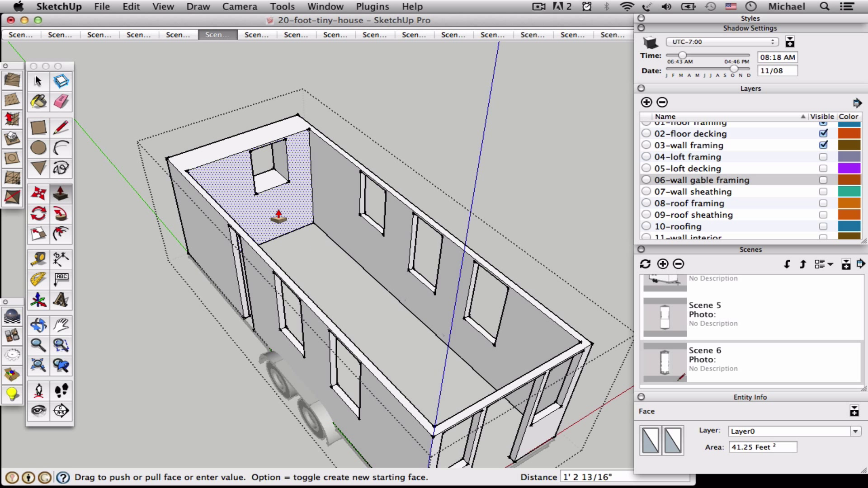
pyautogui.moveTo(279, 217); pyautogui.dragTo(278, 218)
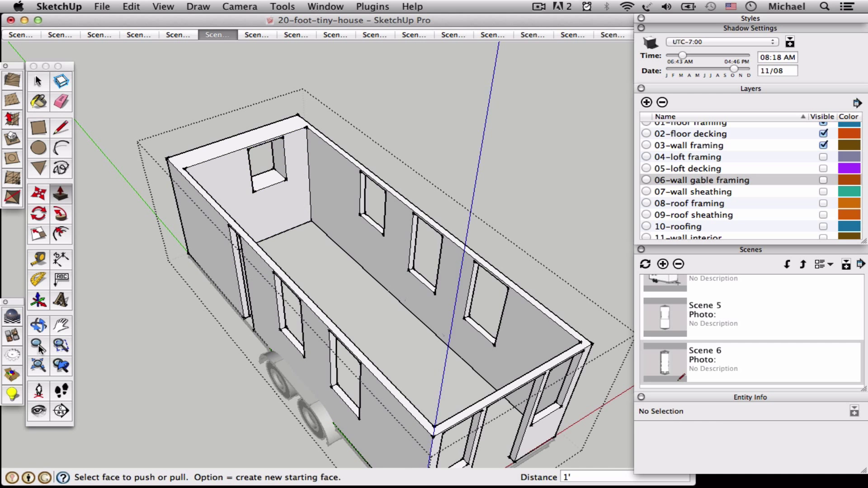
pyautogui.click(35, 319)
pyautogui.moveTo(209, 283); pyautogui.dragTo(299, 203)
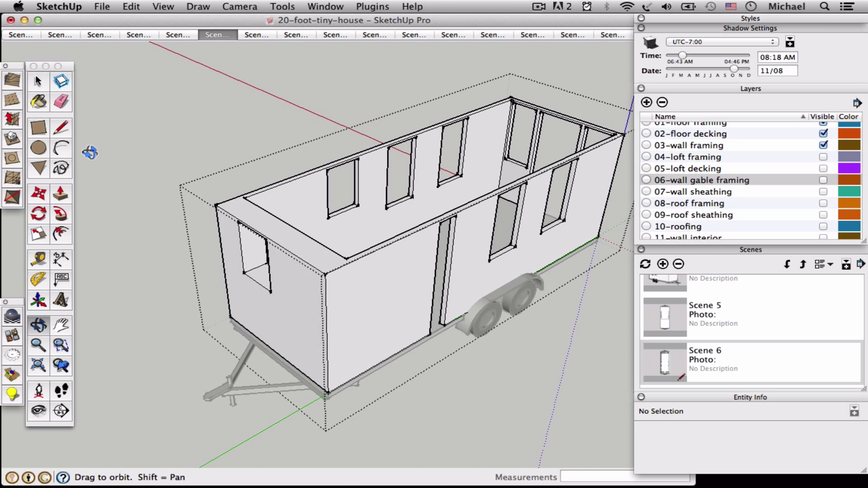
pyautogui.click(56, 193)
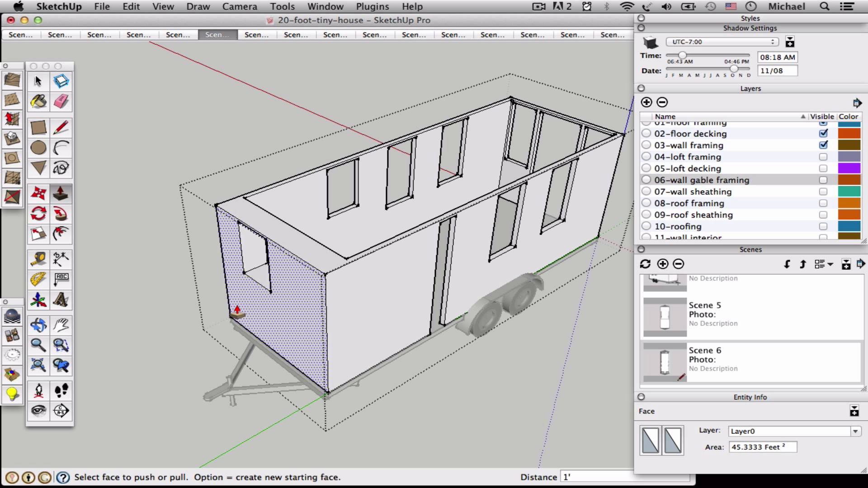
pyautogui.moveTo(306, 354); pyautogui.dragTo(295, 354)
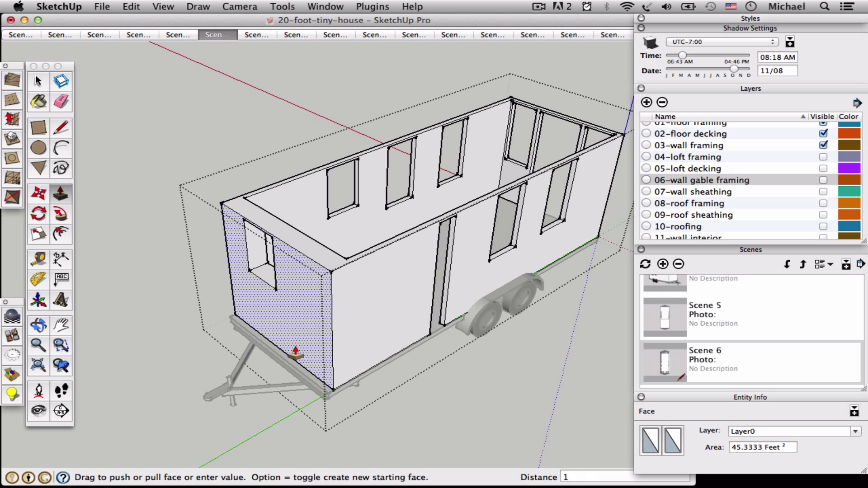
pyautogui.press('Return')
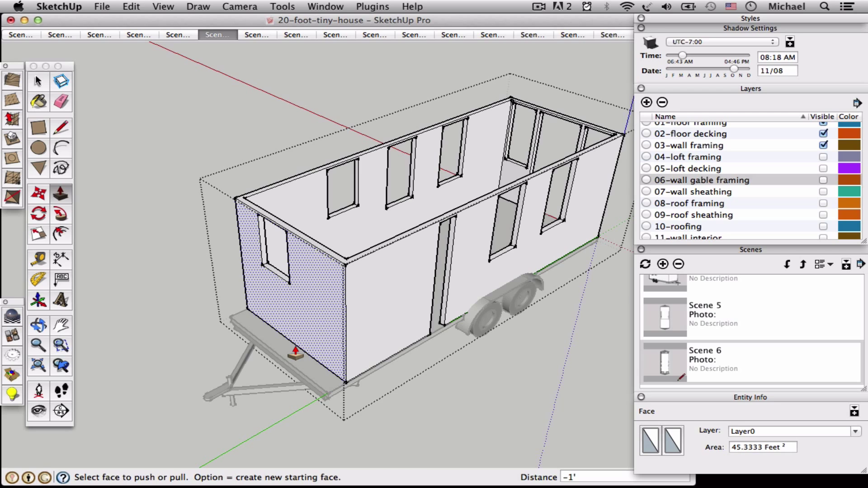
# - Orbit round to the opposite end and push that end wall face in 1'
pyautogui.click(38, 326)
pyautogui.moveTo(289, 317); pyautogui.dragTo(344, 285)
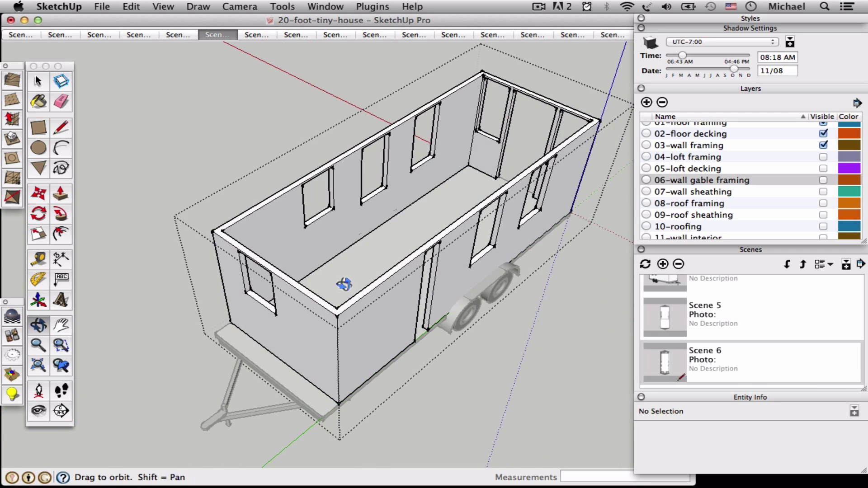
pyautogui.click(60, 193)
pyautogui.click(482, 156)
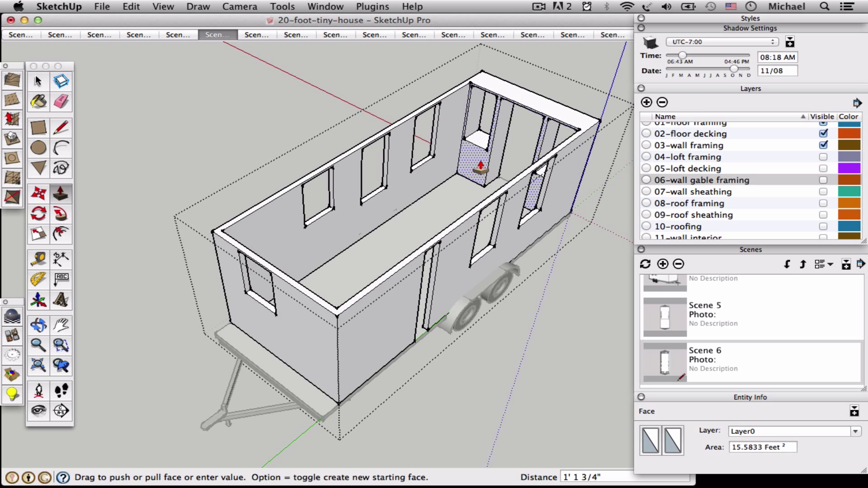
pyautogui.press('Escape')
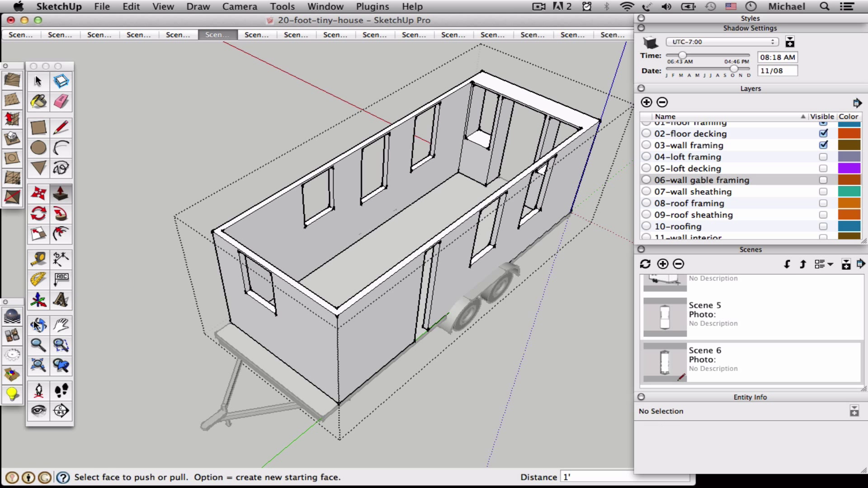
pyautogui.press('o')
pyautogui.moveTo(483, 257); pyautogui.dragTo(280, 226)
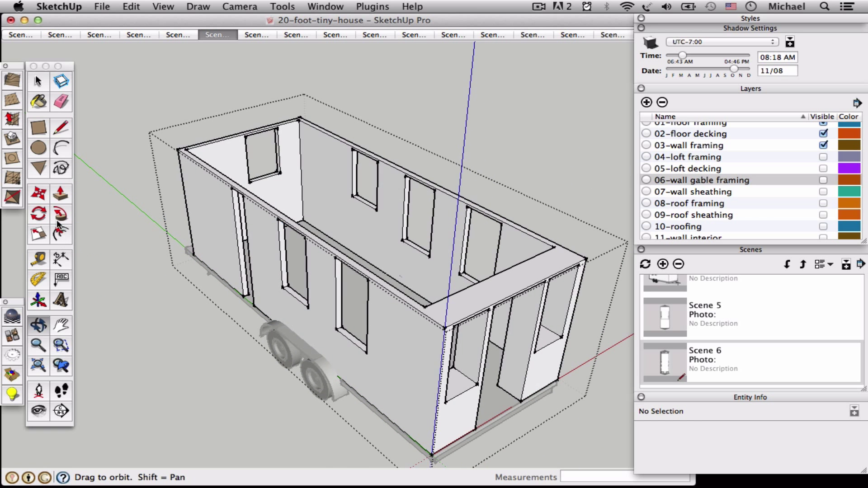
pyautogui.click(61, 195)
pyautogui.click(454, 414)
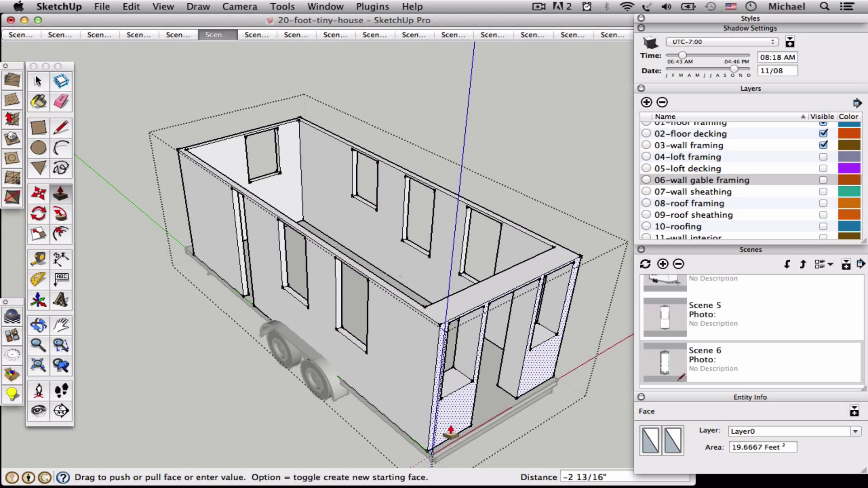
pyautogui.press('Return')
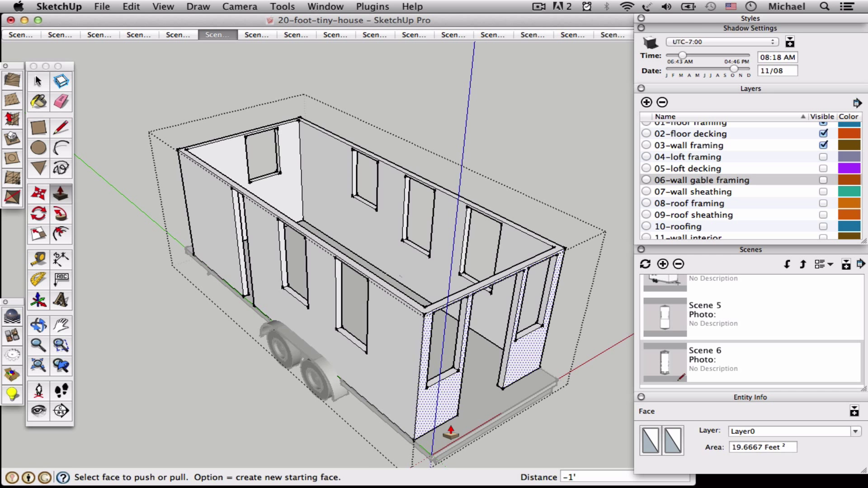
# - Push the deck's thin end face in 1'
pyautogui.click(38, 82)
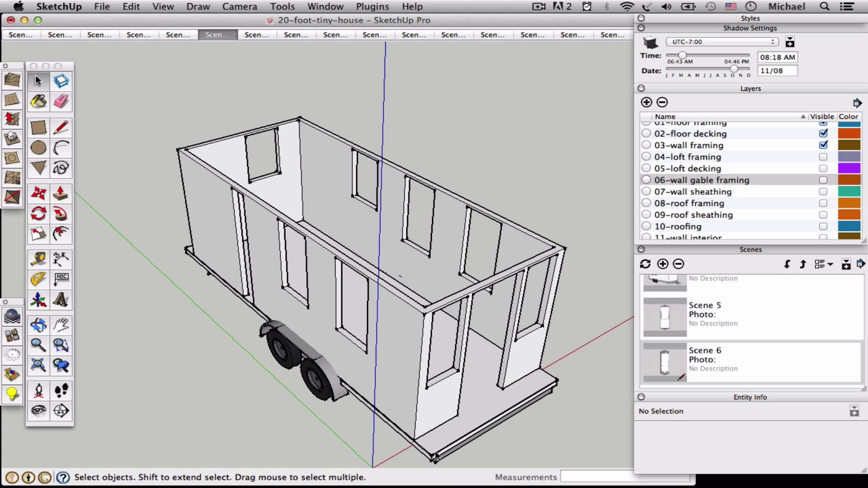
pyautogui.scroll(10, 433, 456)
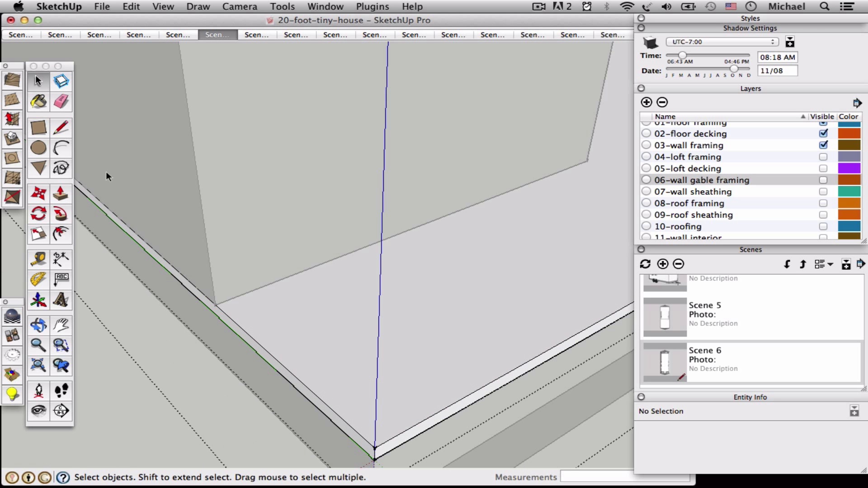
pyautogui.click(61, 194)
pyautogui.click(381, 445)
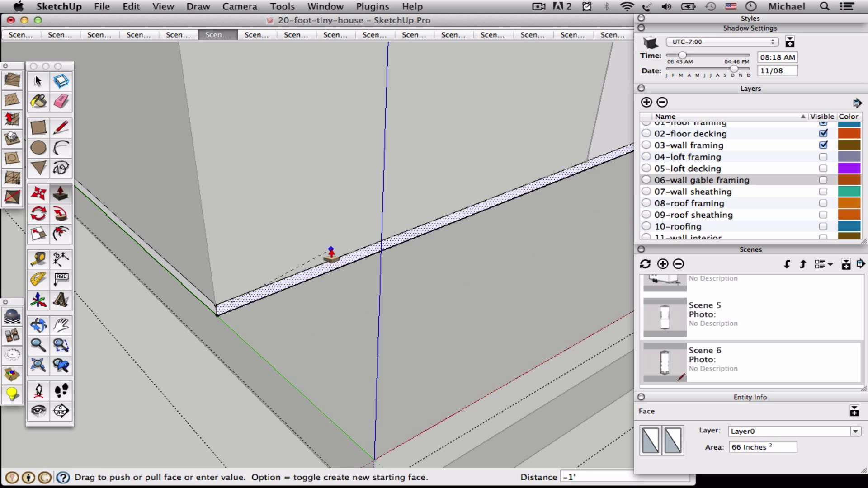
pyautogui.press('Return')
pyautogui.press('space')
pyautogui.scroll(-5, 257, 86)
# - Orbit around the deck corner and push-pull the deck's top face
pyautogui.moveTo(256, 86); pyautogui.dragTo(280, 193, button='middle')
pyautogui.click(61, 194)
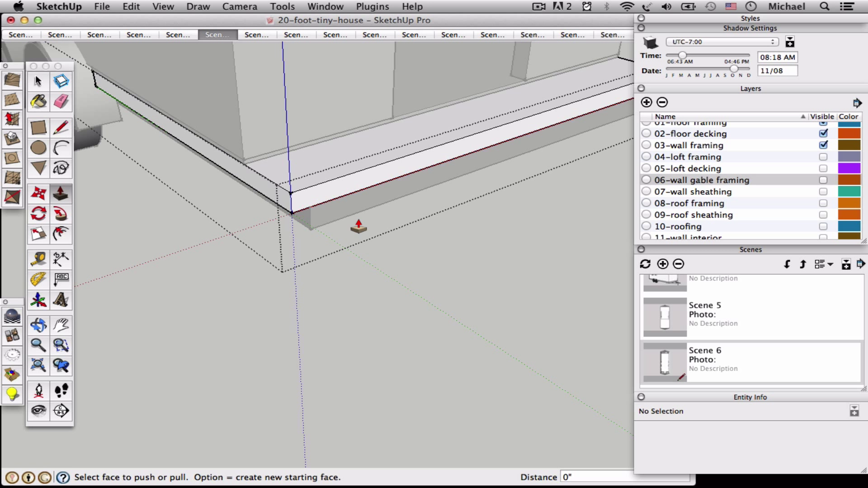
pyautogui.click(333, 196)
pyautogui.click(314, 134)
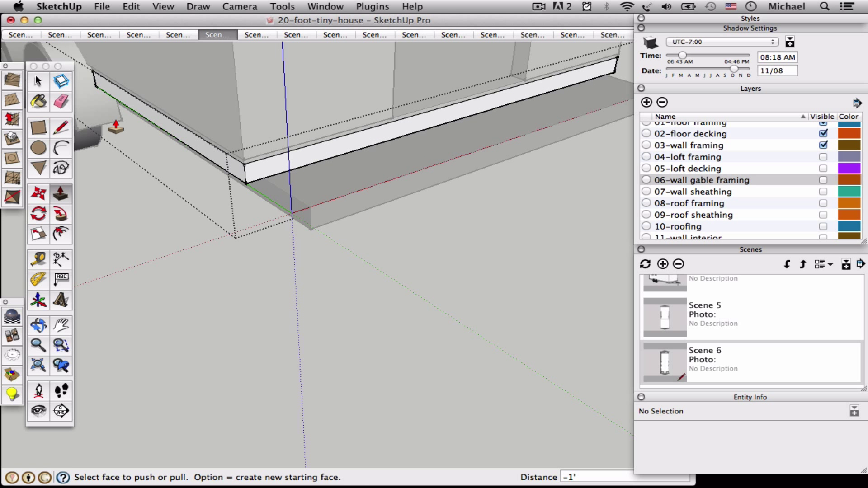
pyautogui.click(39, 81)
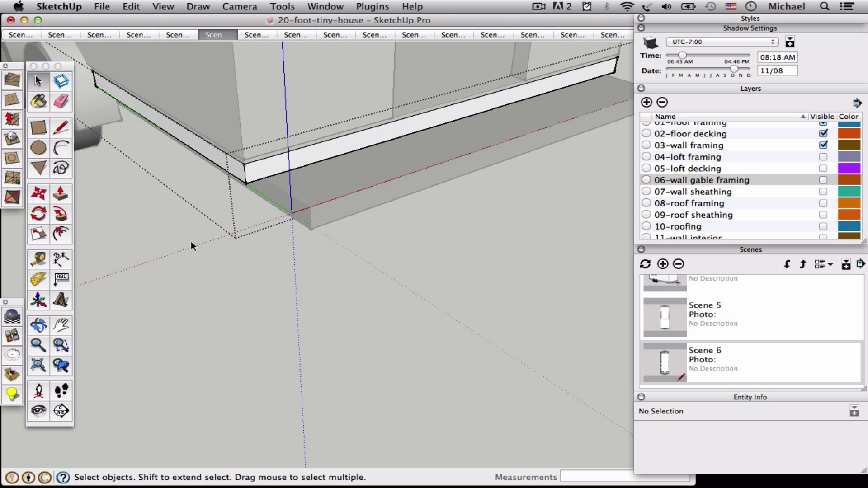
# - Orbit to a side view of the trailer to check its length
pyautogui.click(39, 326)
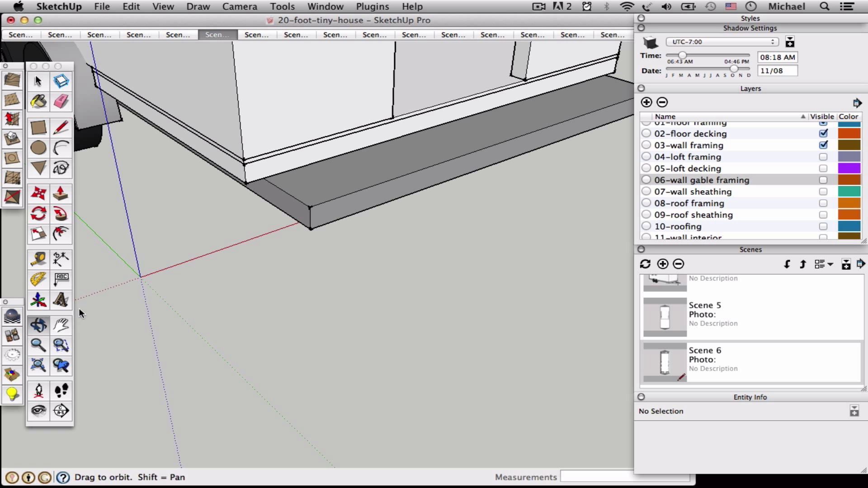
pyautogui.scroll(-5, 354, 286)
pyautogui.moveTo(354, 286); pyautogui.dragTo(583, 176)
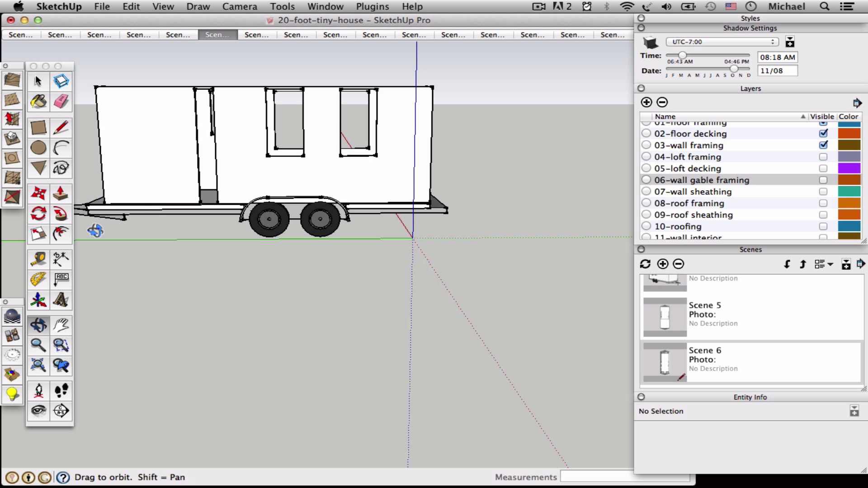
pyautogui.moveTo(459, 207); pyautogui.dragTo(188, 271)
pyautogui.scroll(10, 387, 242)
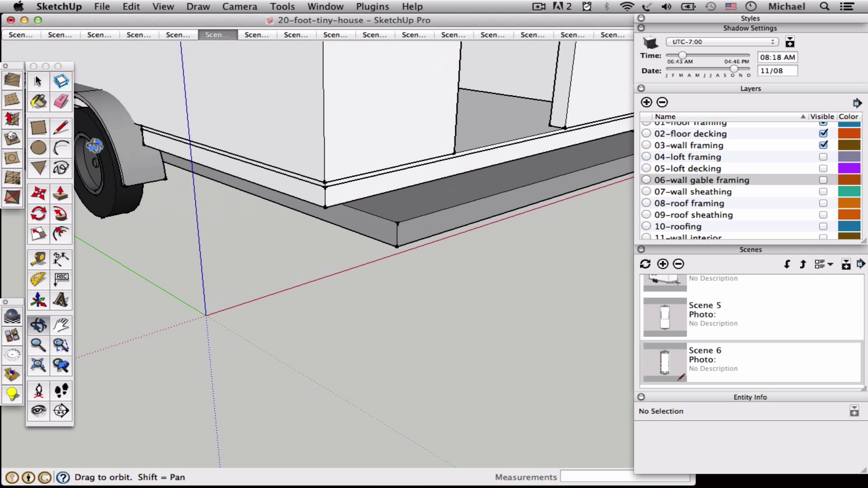
pyautogui.press('space')
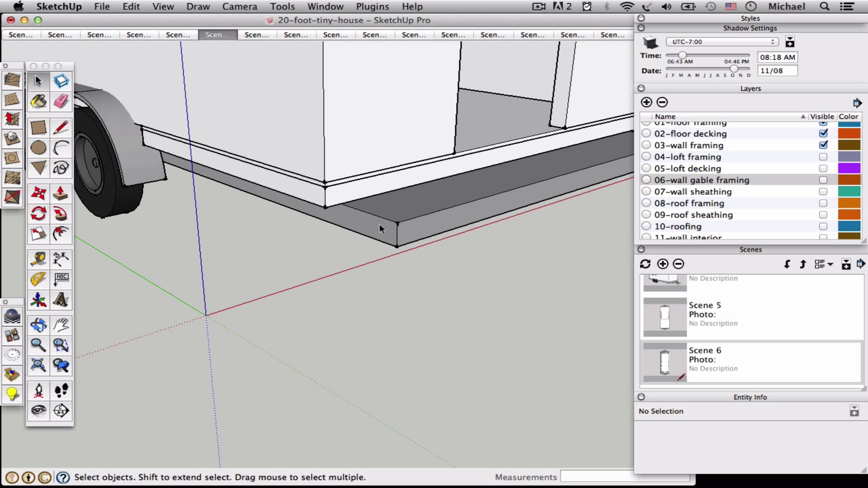
# - Open the floor group and its nested deck group, and push the deck end back 1'
pyautogui.doubleClick(409, 221)
pyautogui.click(60, 195)
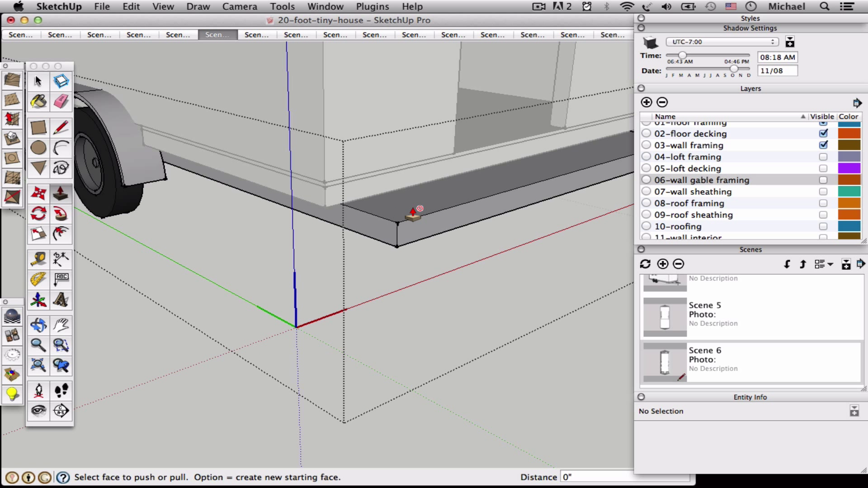
pyautogui.click(38, 83)
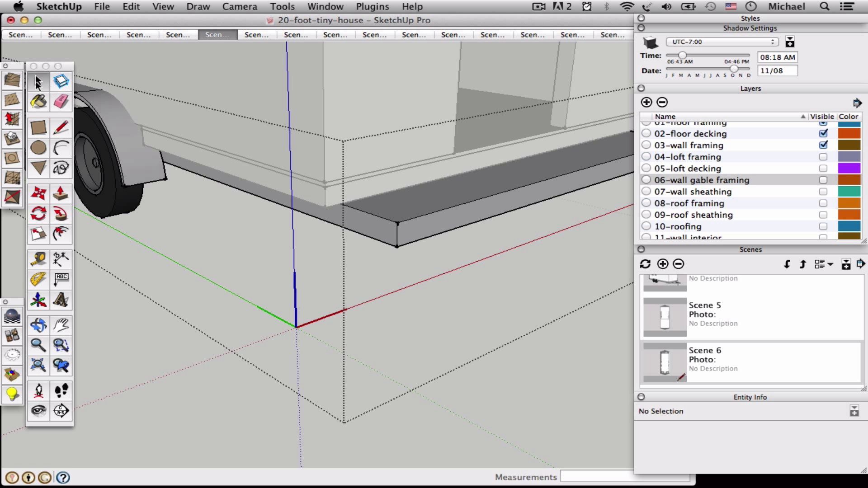
pyautogui.doubleClick(453, 214)
pyautogui.click(60, 194)
pyautogui.moveTo(421, 218); pyautogui.dragTo(387, 167)
pyautogui.scroll(-5, 386, 175)
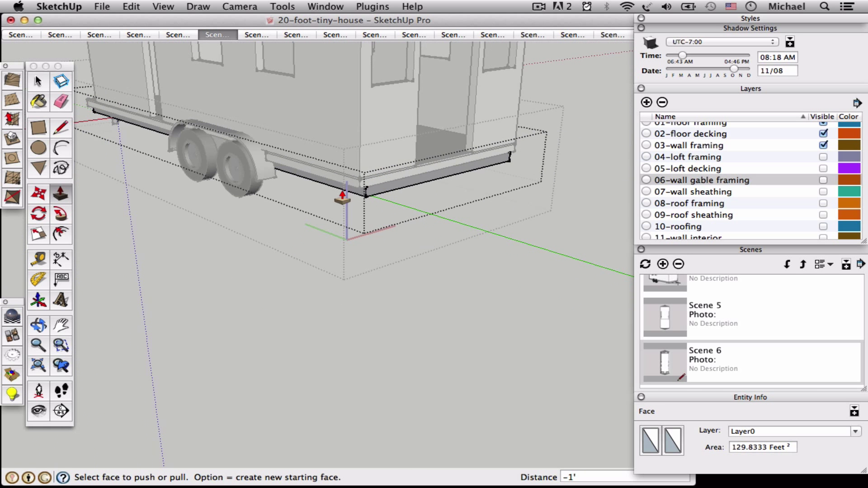
# - At the trailer's front corner, push the beam's end face back and close the group
pyautogui.press('o')
pyautogui.moveTo(234, 225); pyautogui.dragTo(383, 269)
pyautogui.scroll(5, 324, 285)
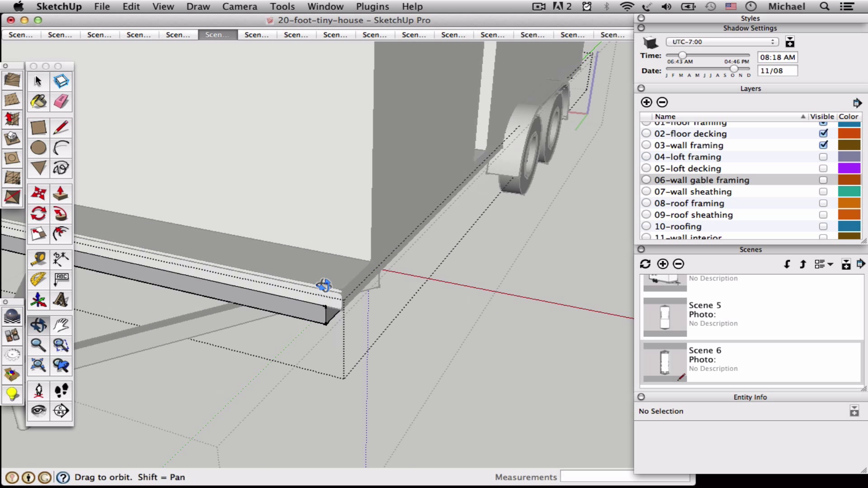
pyautogui.click(60, 195)
pyautogui.moveTo(293, 312); pyautogui.dragTo(366, 240)
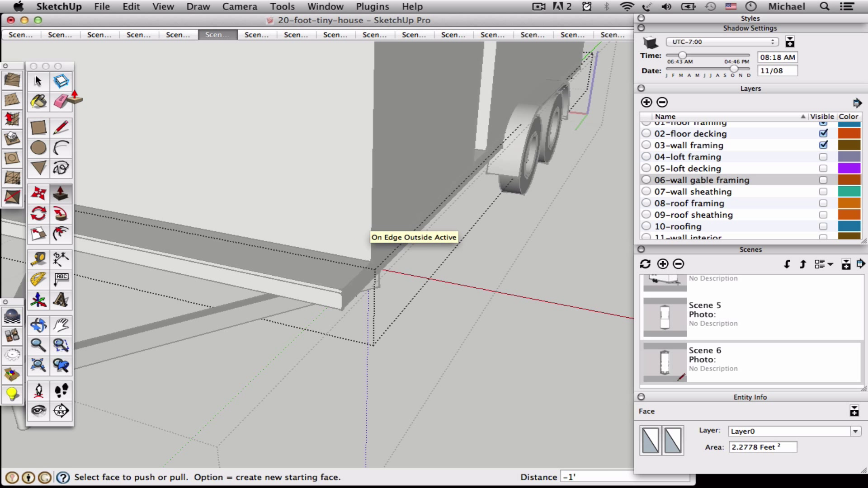
pyautogui.press('space')
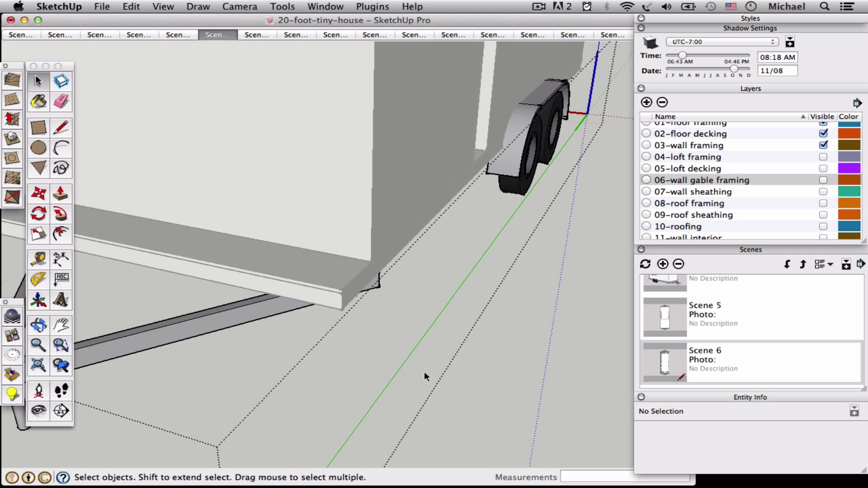
pyautogui.click(528, 365)
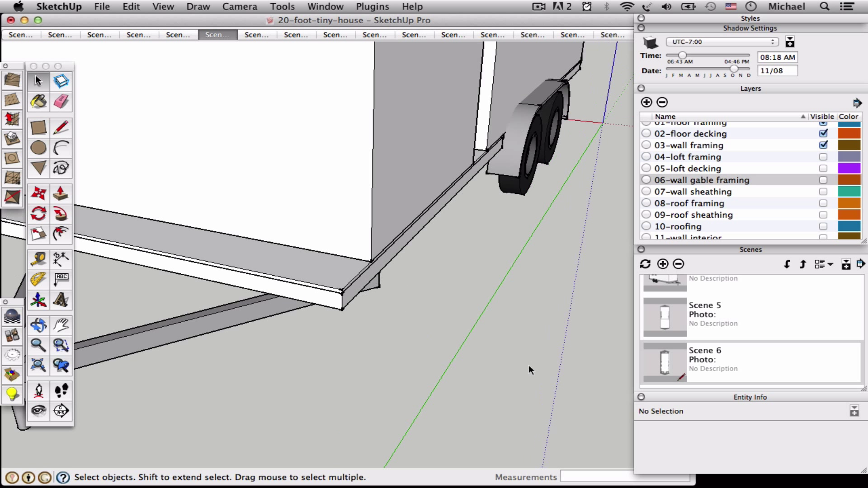
# - Edit the deck component, push its end in 1', and close it
pyautogui.scroll(1, 304, 273)
pyautogui.doubleClick(304, 279)
pyautogui.click(61, 194)
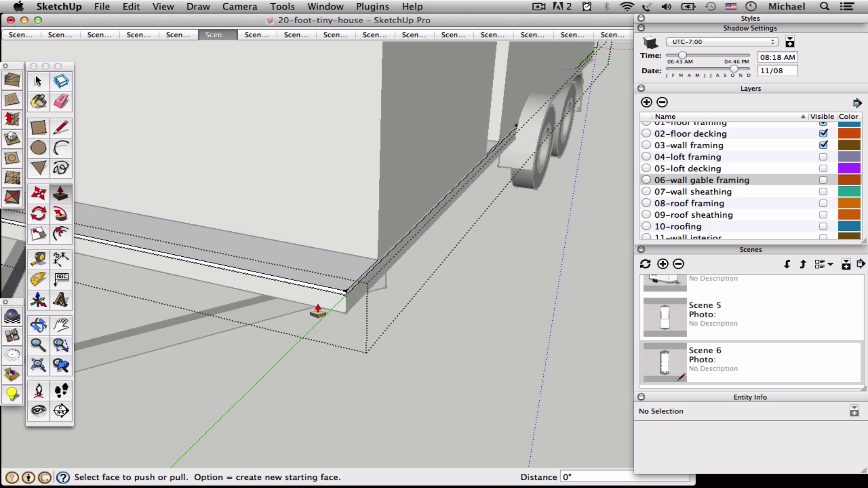
pyautogui.moveTo(327, 289); pyautogui.dragTo(354, 257)
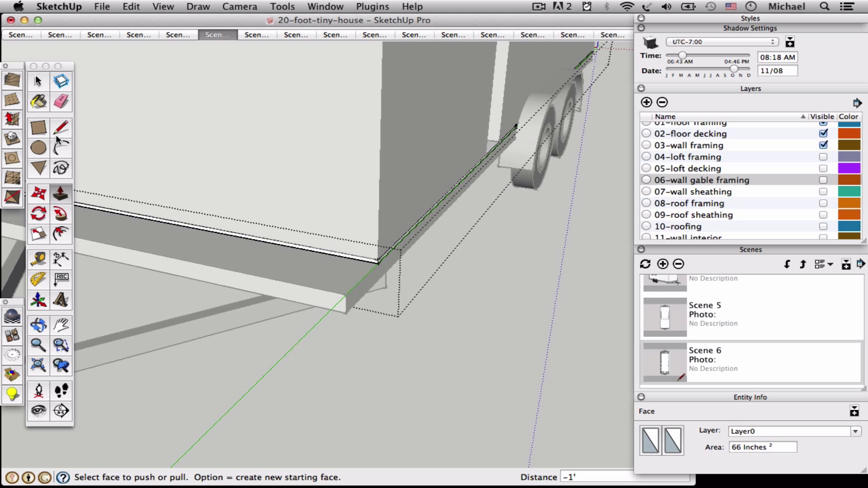
pyautogui.press('space')
pyautogui.click(588, 410)
# - Reopen the deck component, push its end face in -1', and close the component
pyautogui.doubleClick(307, 303)
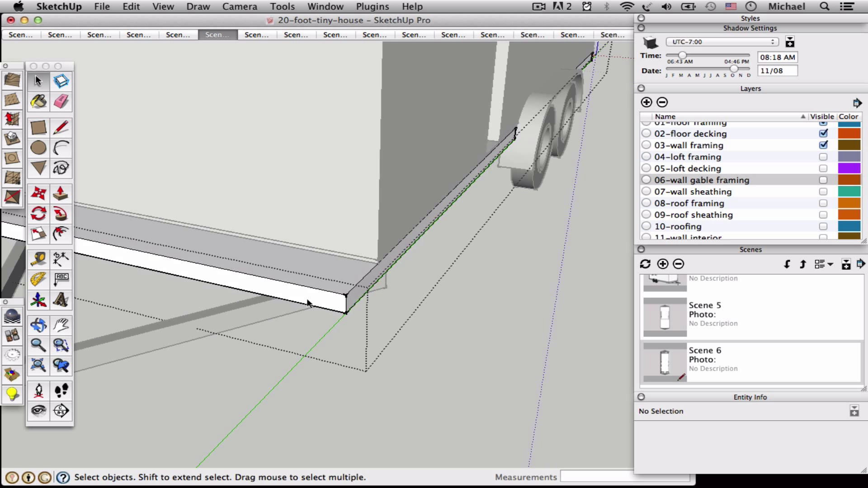
pyautogui.press('p')
pyautogui.moveTo(321, 246); pyautogui.dragTo(367, 264)
pyautogui.write("-1'")
pyautogui.press('Return')
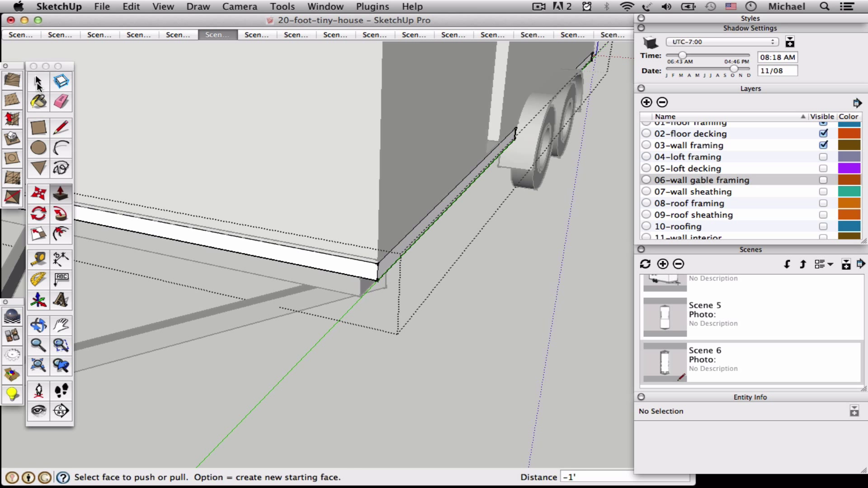
pyautogui.press('space')
pyautogui.click(274, 366)
pyautogui.scroll(-5, 274, 366)
# - Inside the house group, push the narrow door-frame face flush into the long side wall
pyautogui.scroll(-5, 337, 287)
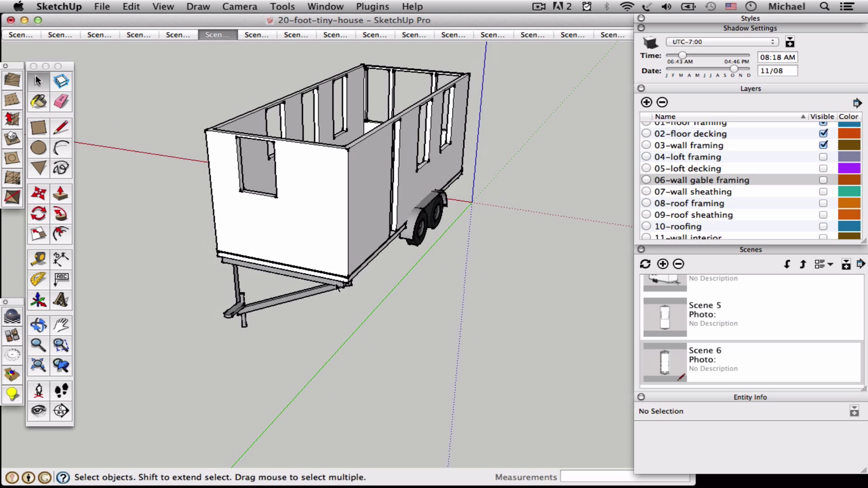
pyautogui.click(41, 327)
pyautogui.moveTo(448, 289); pyautogui.dragTo(303, 230)
pyautogui.press('space')
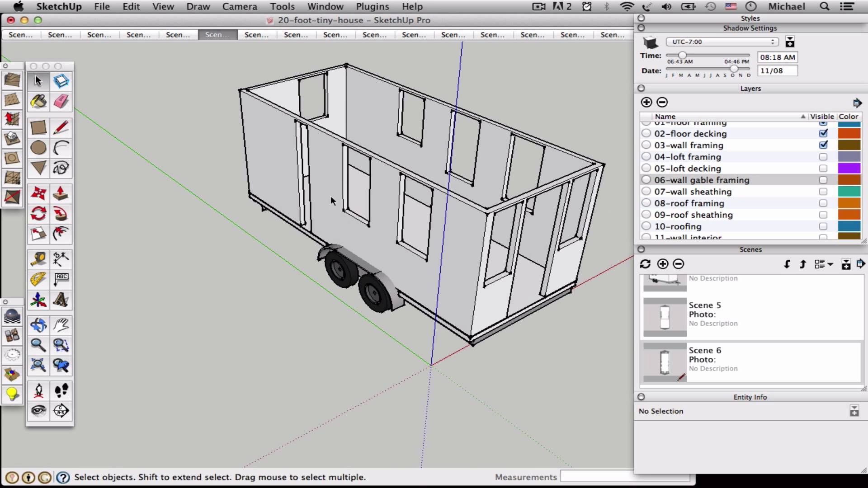
pyautogui.doubleClick(321, 205)
pyautogui.scroll(6, 300, 156)
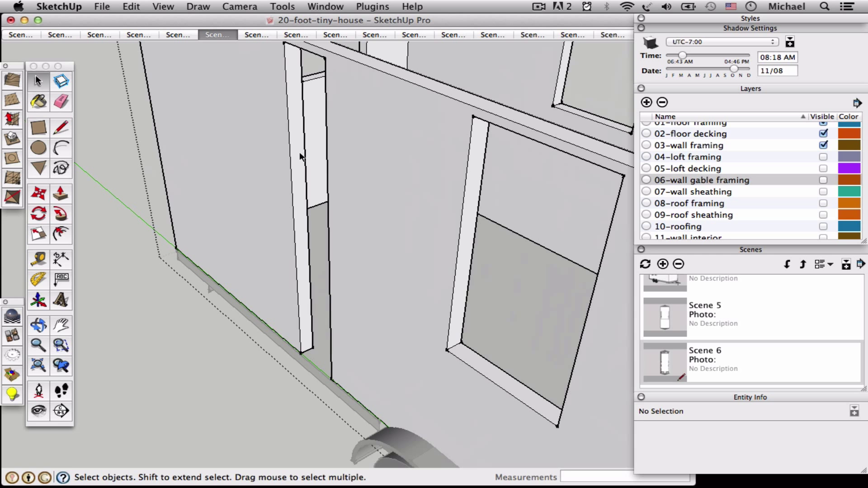
pyautogui.click(60, 194)
pyautogui.click(294, 193)
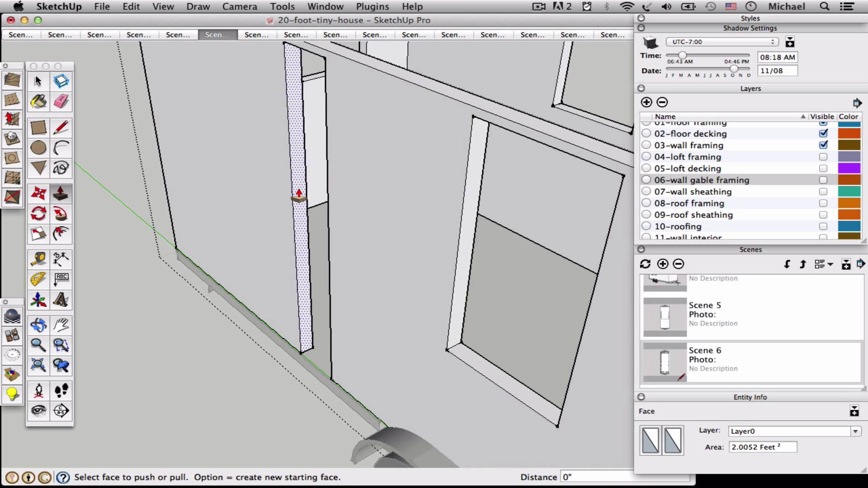
pyautogui.click(329, 250)
# - Push/pull the window sill face 6" to raise the window's bottom edge, then exit the group
pyautogui.scroll(-4, 294, 317)
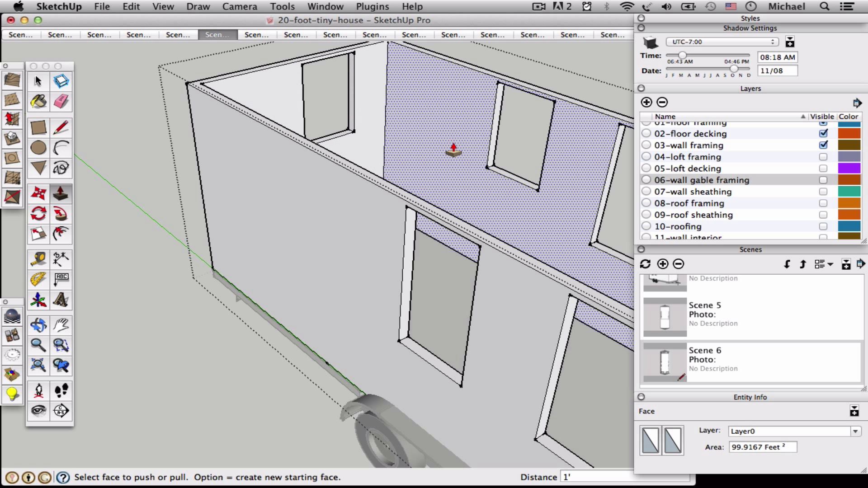
pyautogui.click(496, 154)
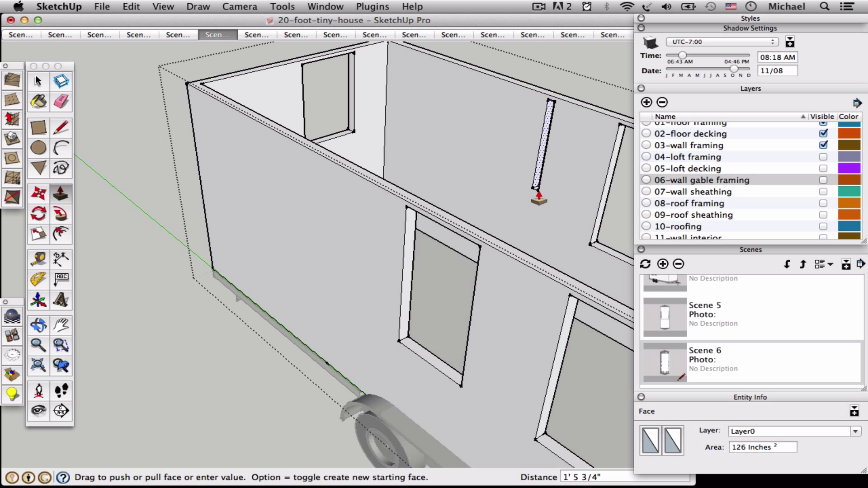
pyautogui.press('Escape')
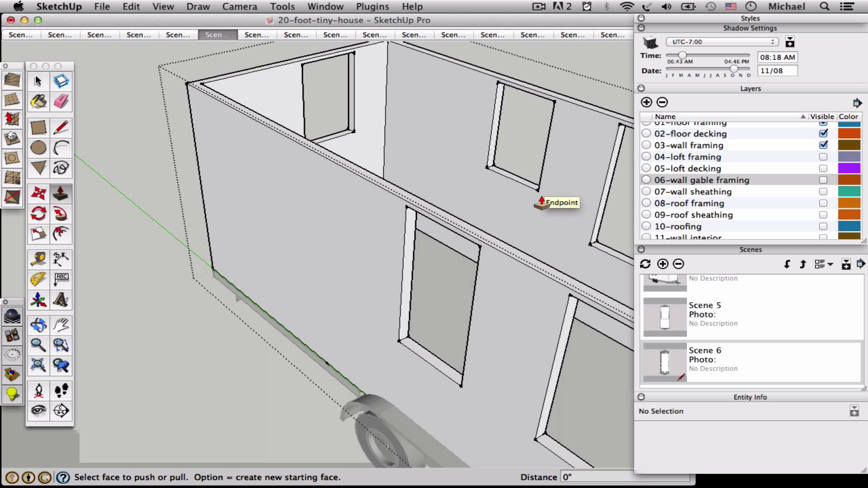
pyautogui.click(520, 183)
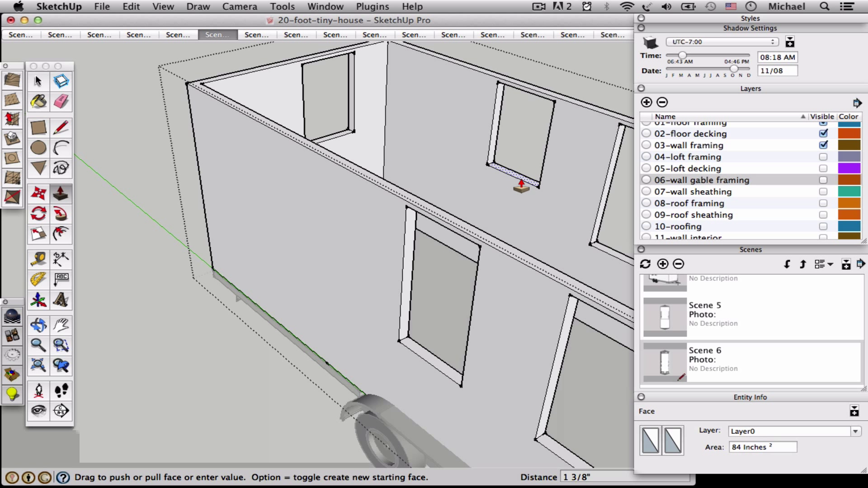
pyautogui.press('Escape')
pyautogui.press('super+z')
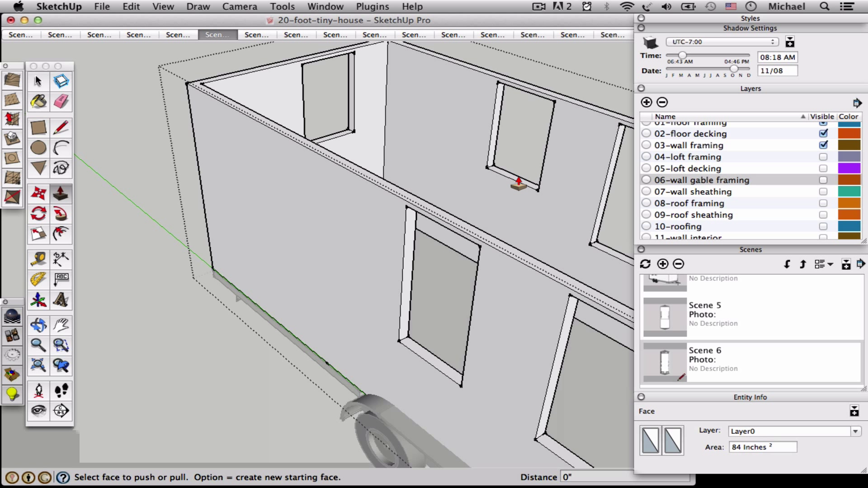
pyautogui.click(517, 183)
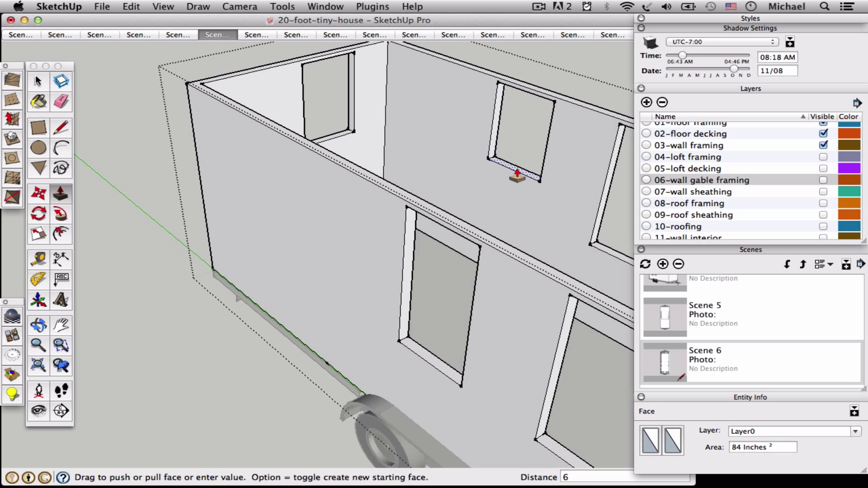
pyautogui.press('Escape')
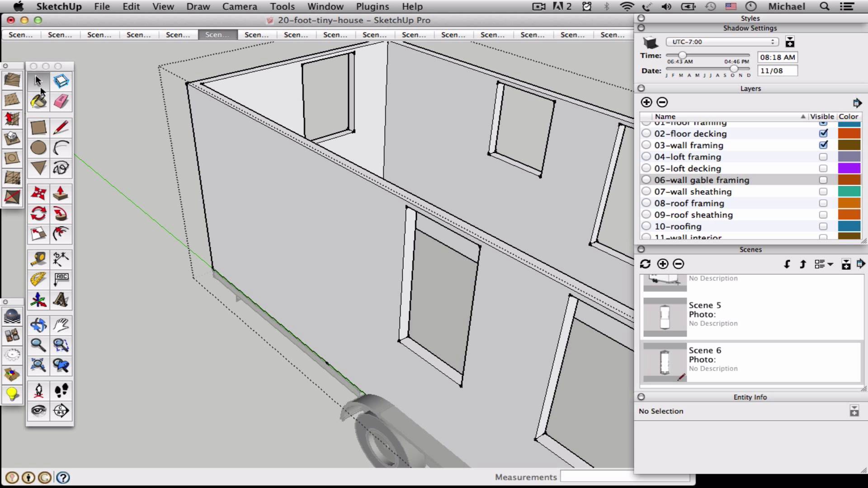
pyautogui.click(38, 81)
pyautogui.click(148, 289)
pyautogui.scroll(-5, 351, 267)
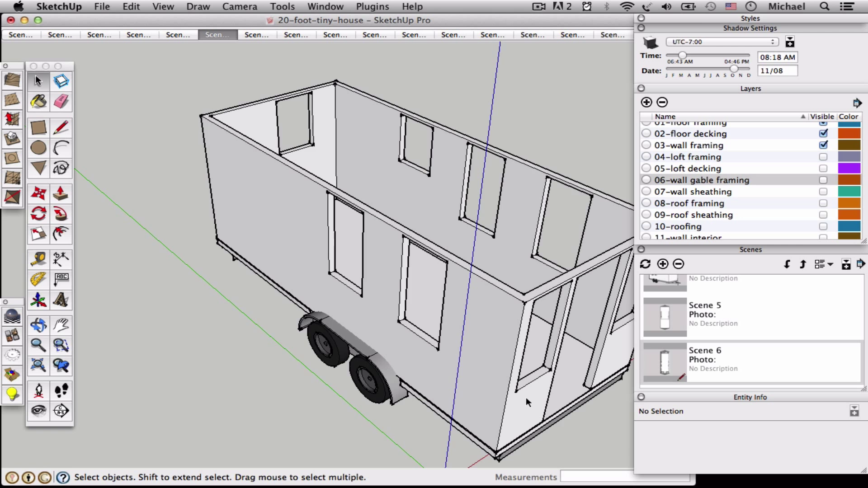
pyautogui.scroll(-4, 499, 398)
pyautogui.scroll(10, 412, 328)
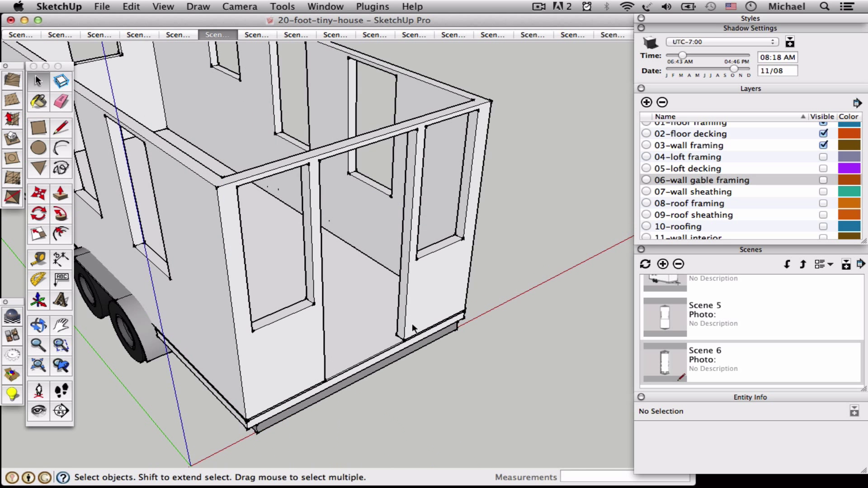
pyautogui.doubleClick(446, 272)
pyautogui.click(578, 270)
pyautogui.scroll(-5, 529, 232)
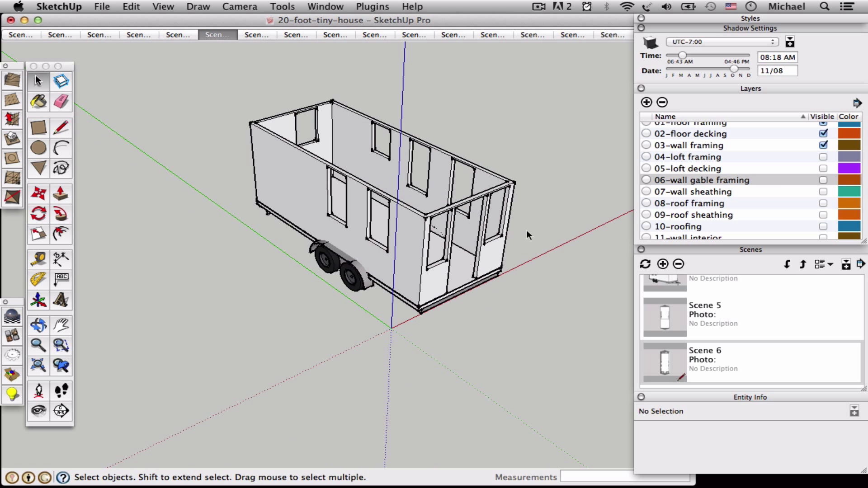
pyautogui.scroll(4, 364, 117)
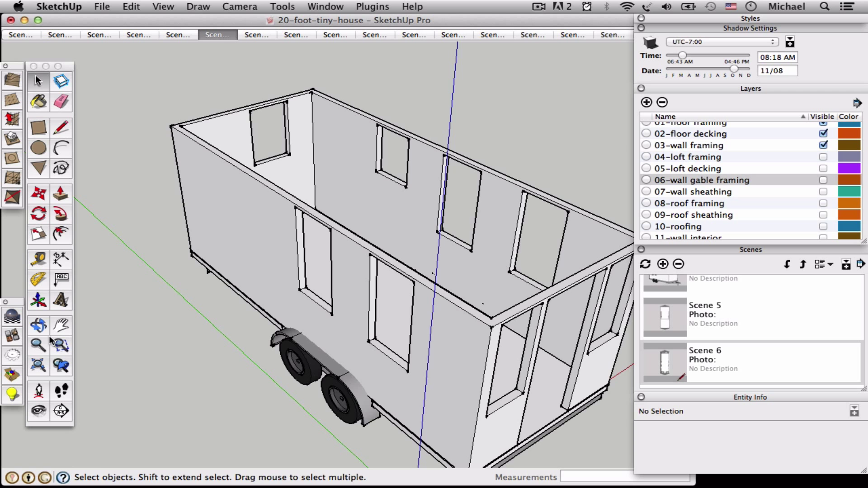
pyautogui.click(38, 325)
pyautogui.moveTo(579, 304); pyautogui.dragTo(392, 385)
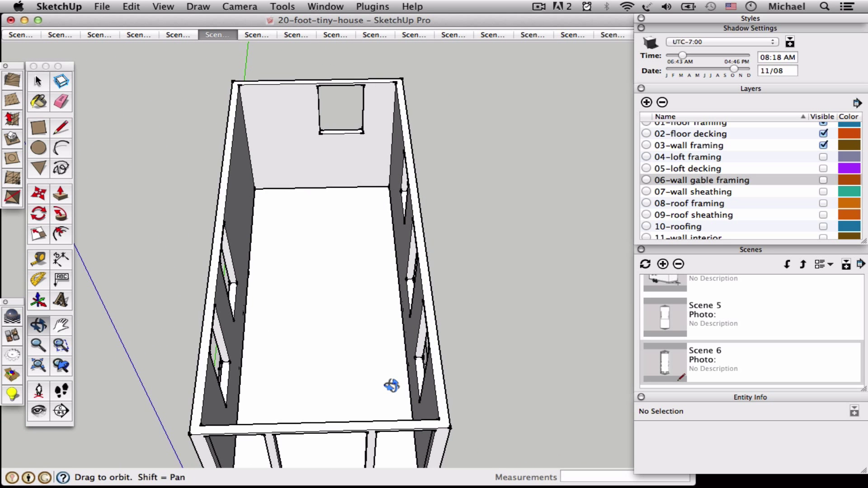
pyautogui.moveTo(380, 182); pyautogui.dragTo(380, 272)
pyautogui.scroll(-1, 770, 203)
# - Turn on the 11-wall interior layer and select both interior wall groups
pyautogui.click(824, 234)
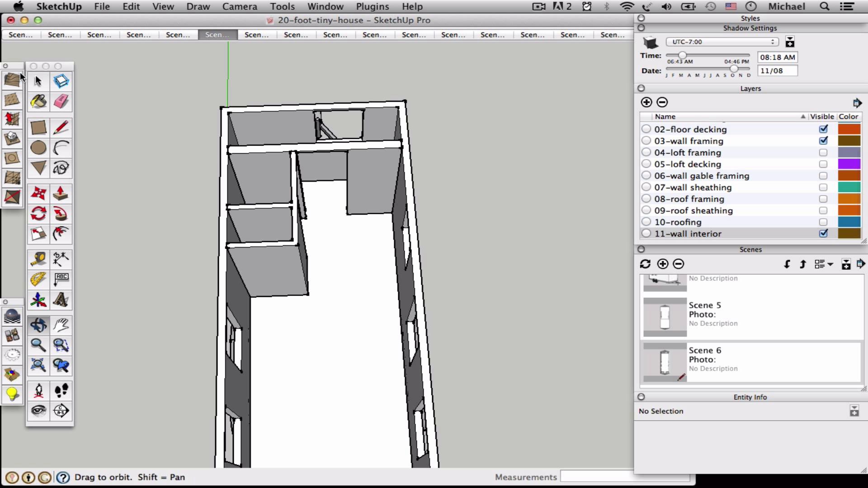
pyautogui.click(38, 80)
pyautogui.click(291, 173)
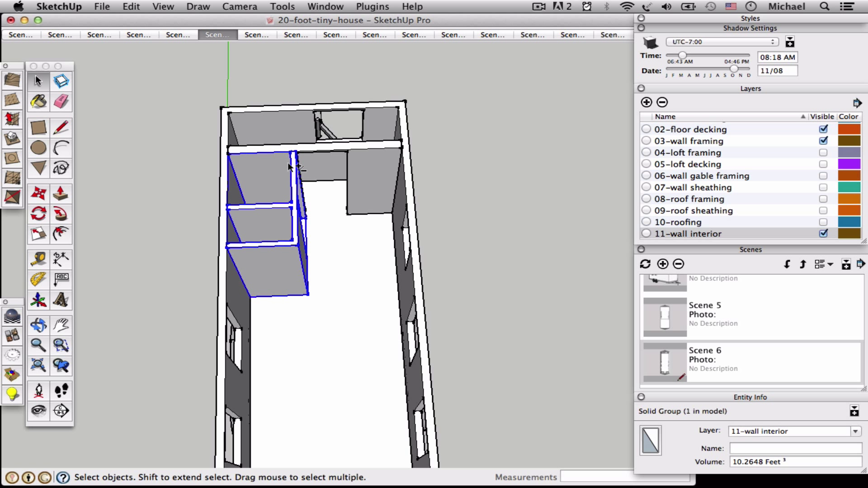
pyautogui.keyDown('shift'); pyautogui.click(371, 172); pyautogui.keyUp('shift')
# - Move the two interior walls 6" twice, 12" in total, then clear the selection
pyautogui.click(38, 194)
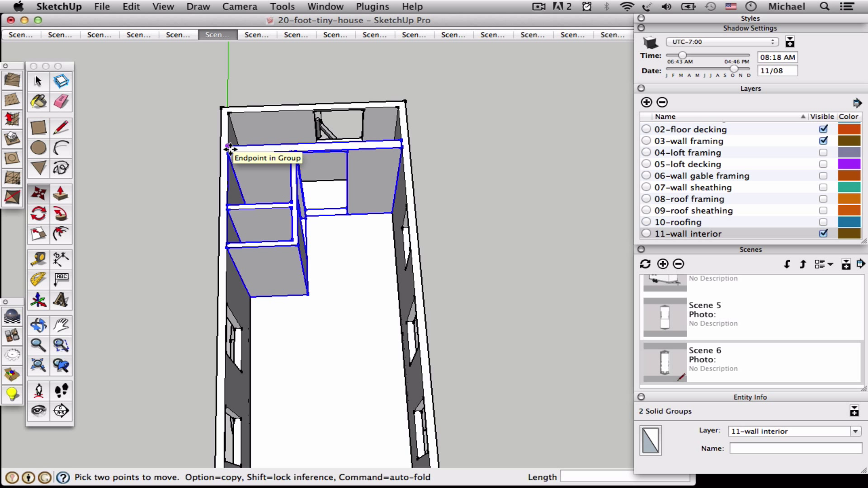
pyautogui.click(230, 149)
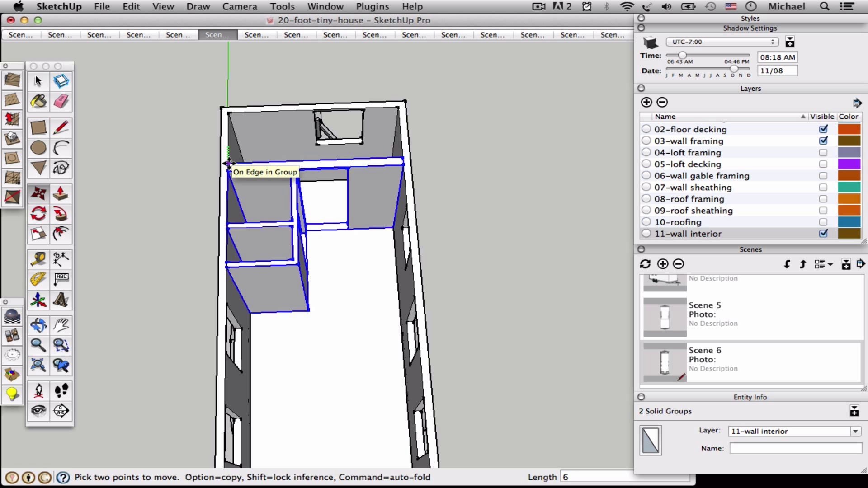
pyautogui.press('Return')
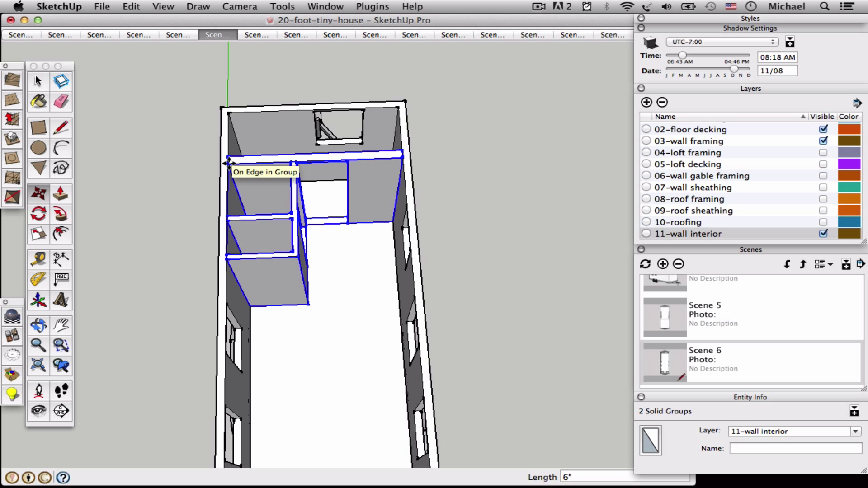
pyautogui.click(229, 166)
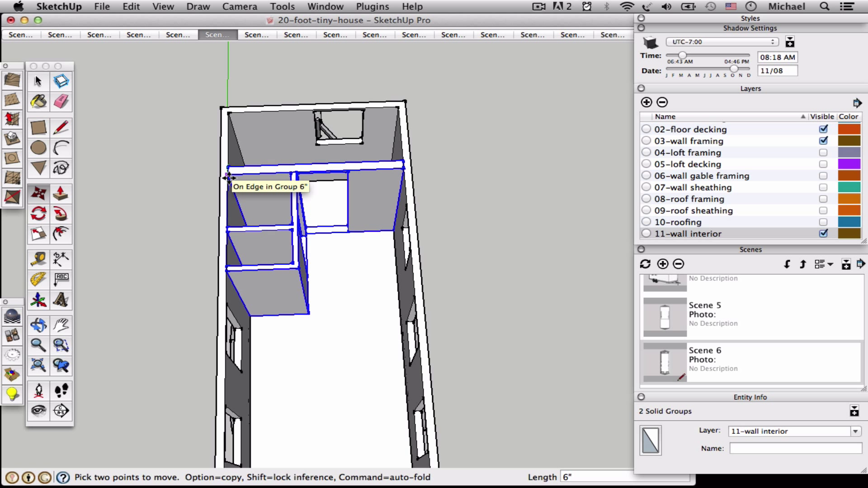
pyautogui.press('Return')
pyautogui.click(38, 81)
pyautogui.click(165, 137)
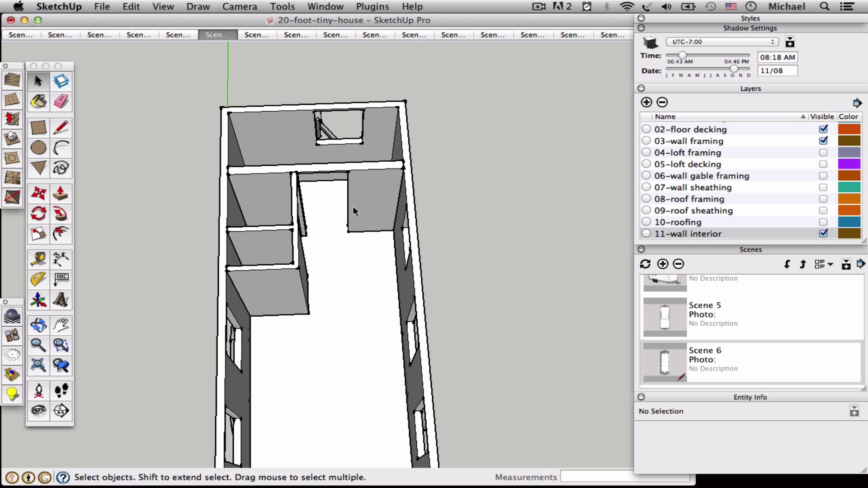
pyautogui.scroll(-5, 381, 215)
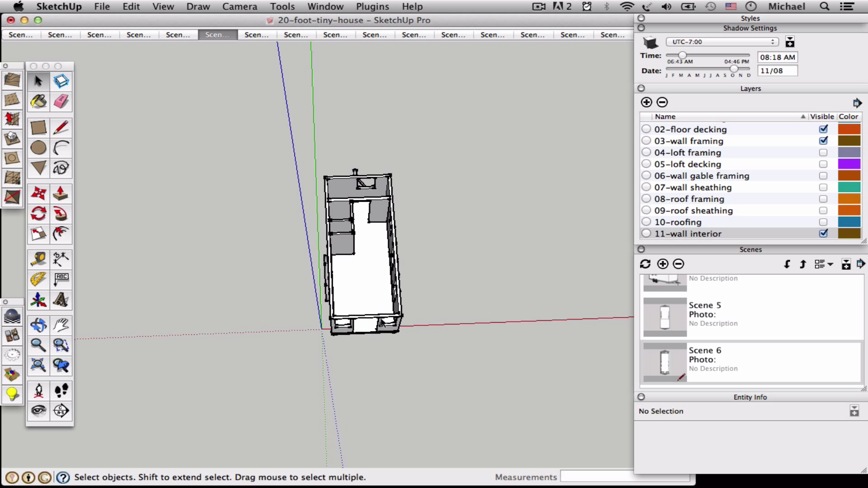
pyautogui.scroll(4, 381, 323)
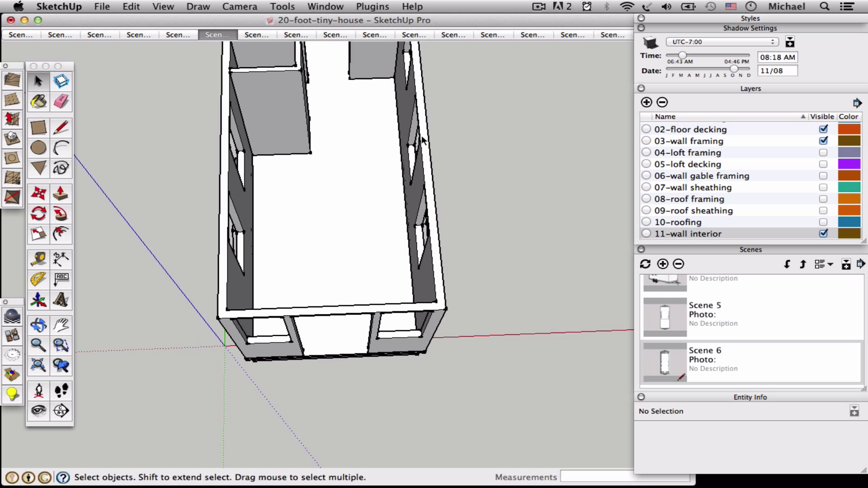